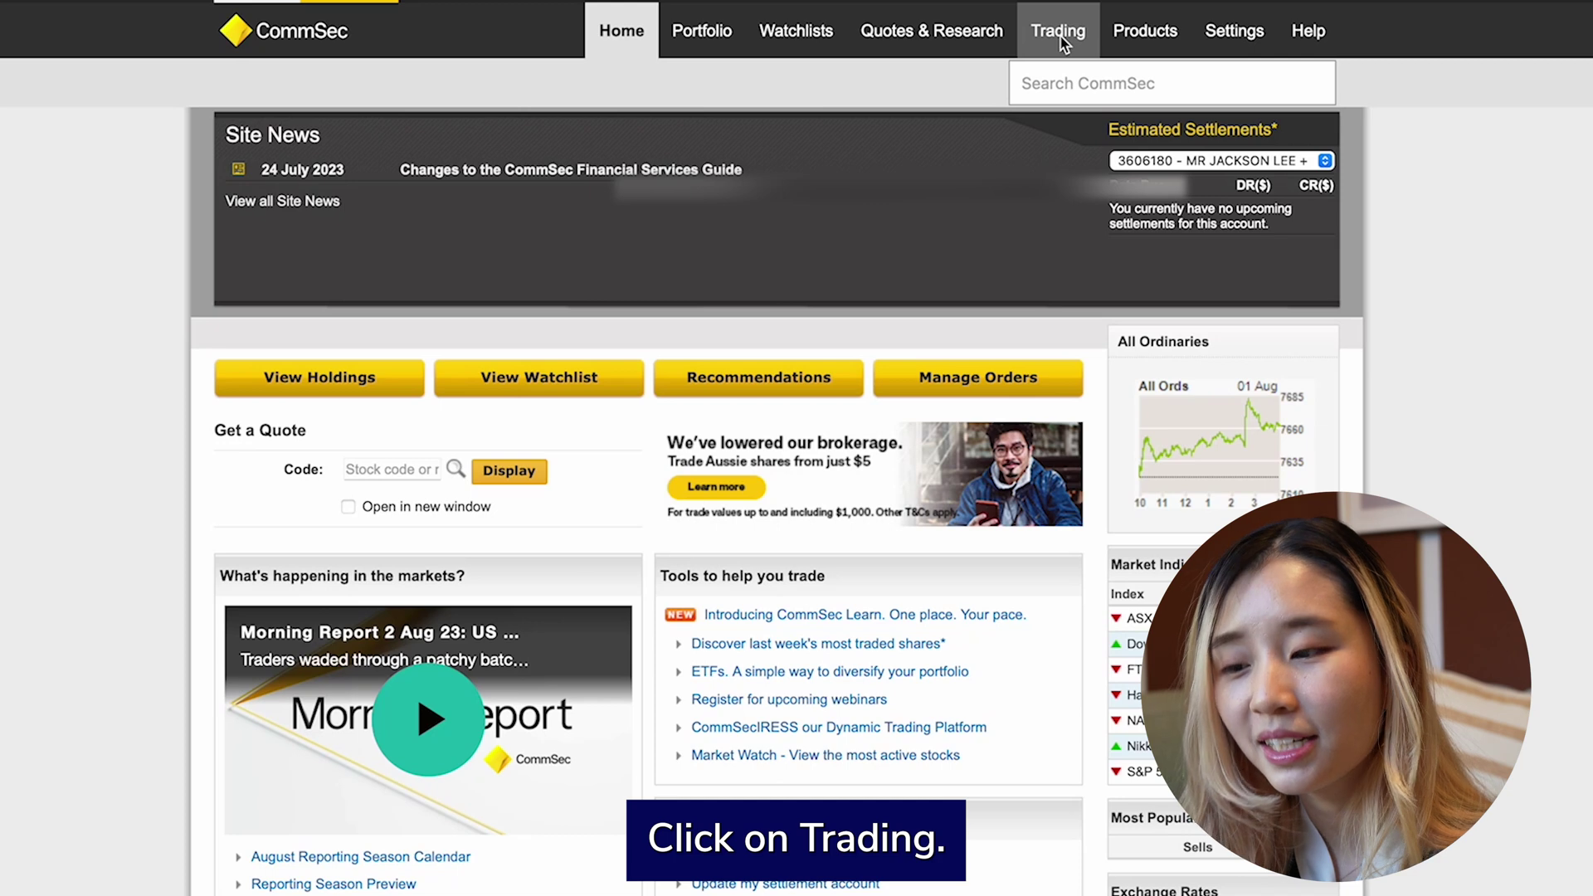
Step: Go to CommSec's Trading section and open the Confirmations page
left_click(1059, 36)
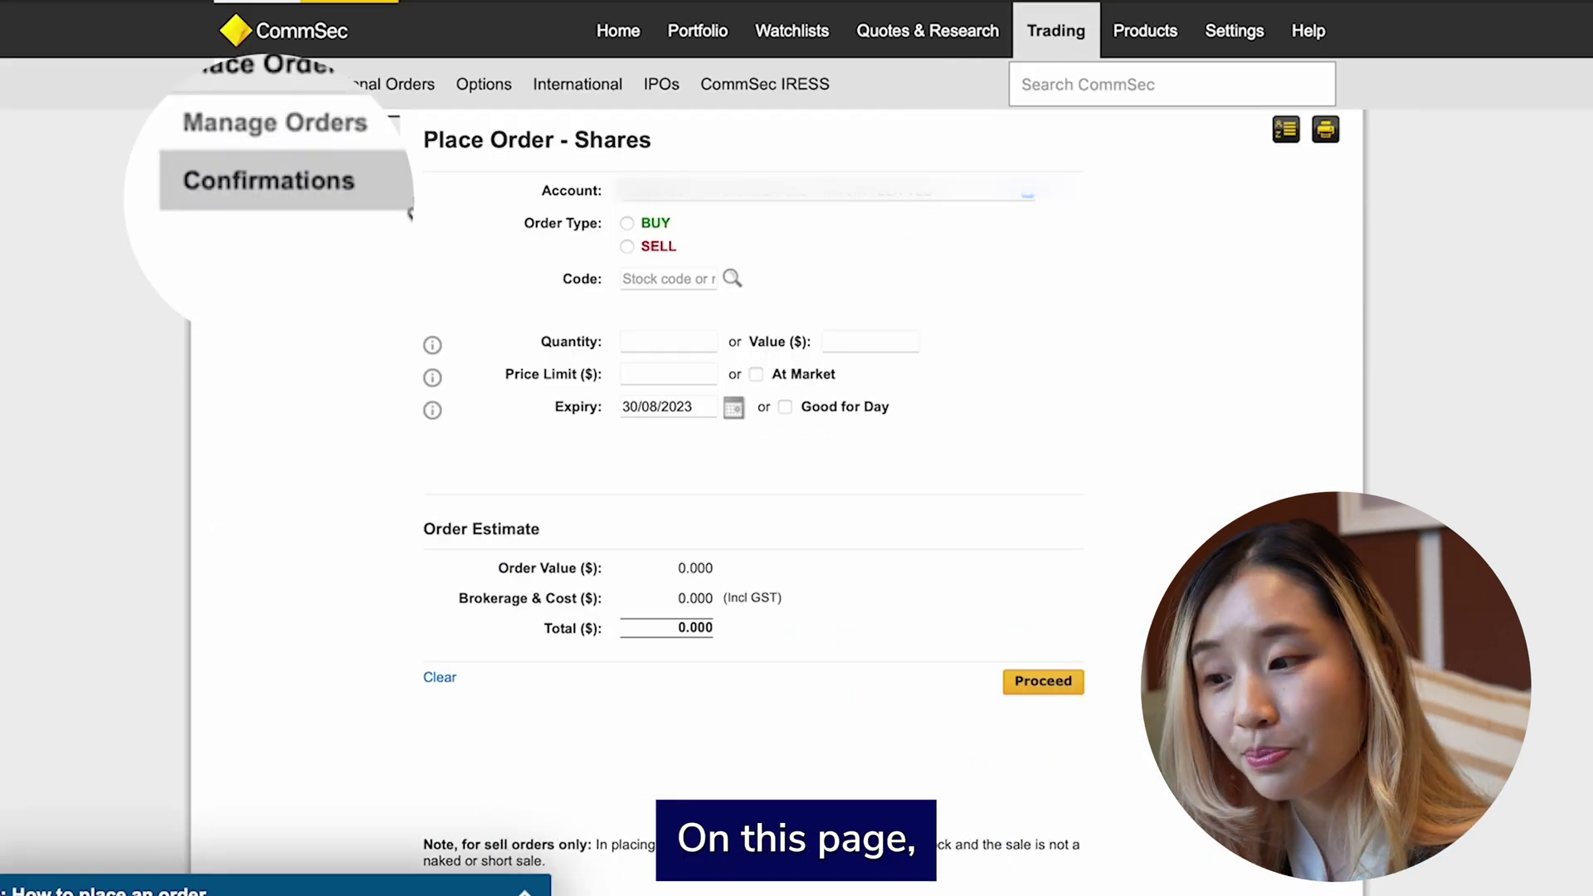
left_click(346, 206)
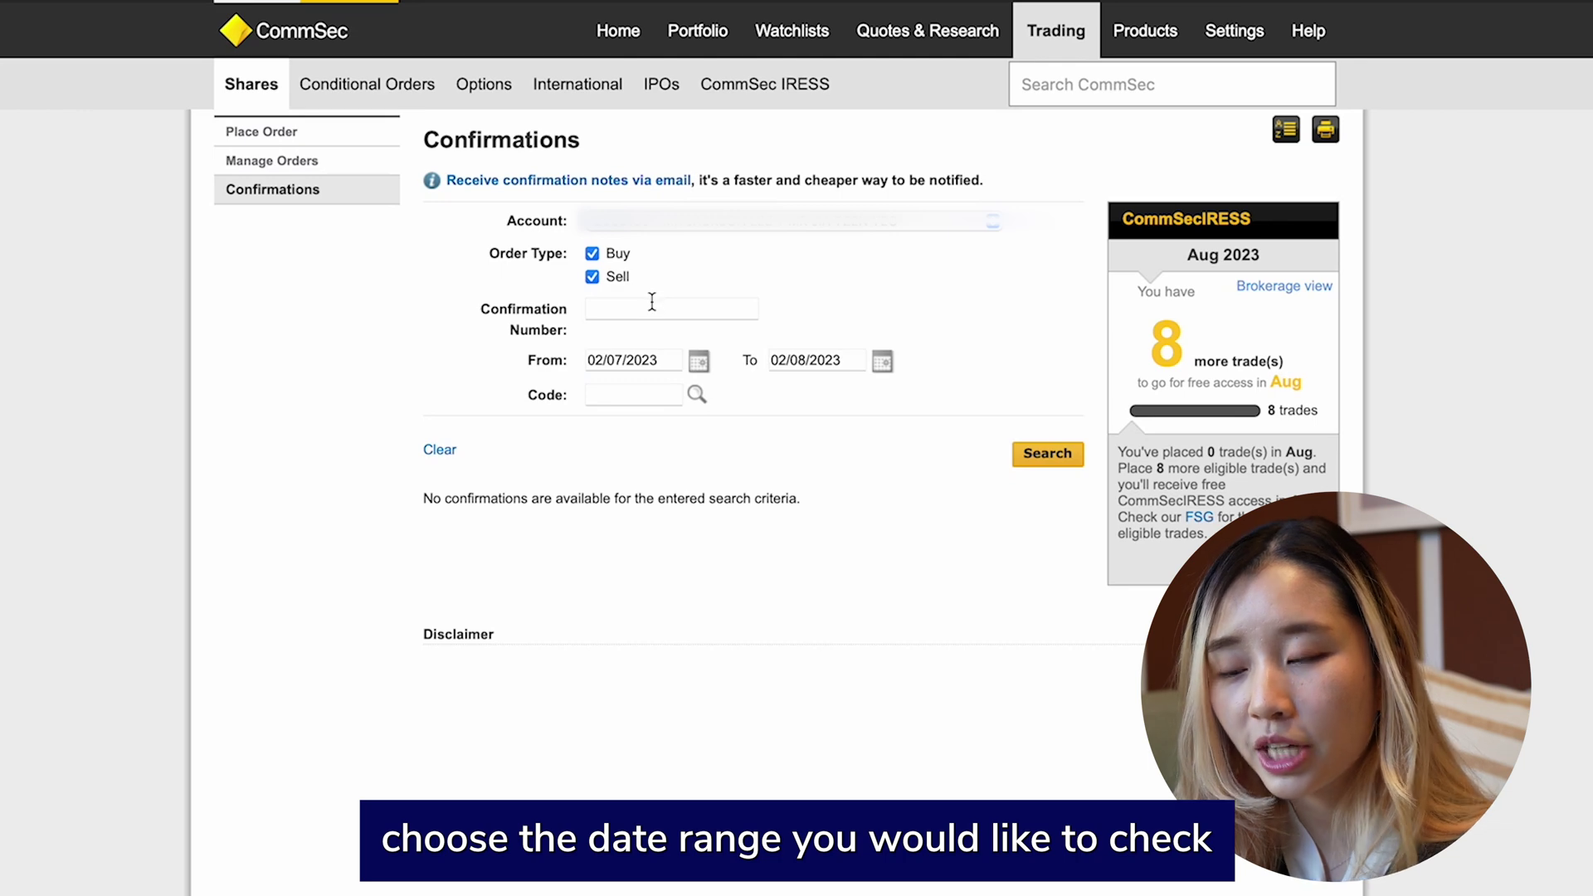
Step: Search CommSec confirmations from 01/07/2010 to 02/08/2023, returning the one XPL buy confirmation
left_click(698, 363)
left_click(850, 400)
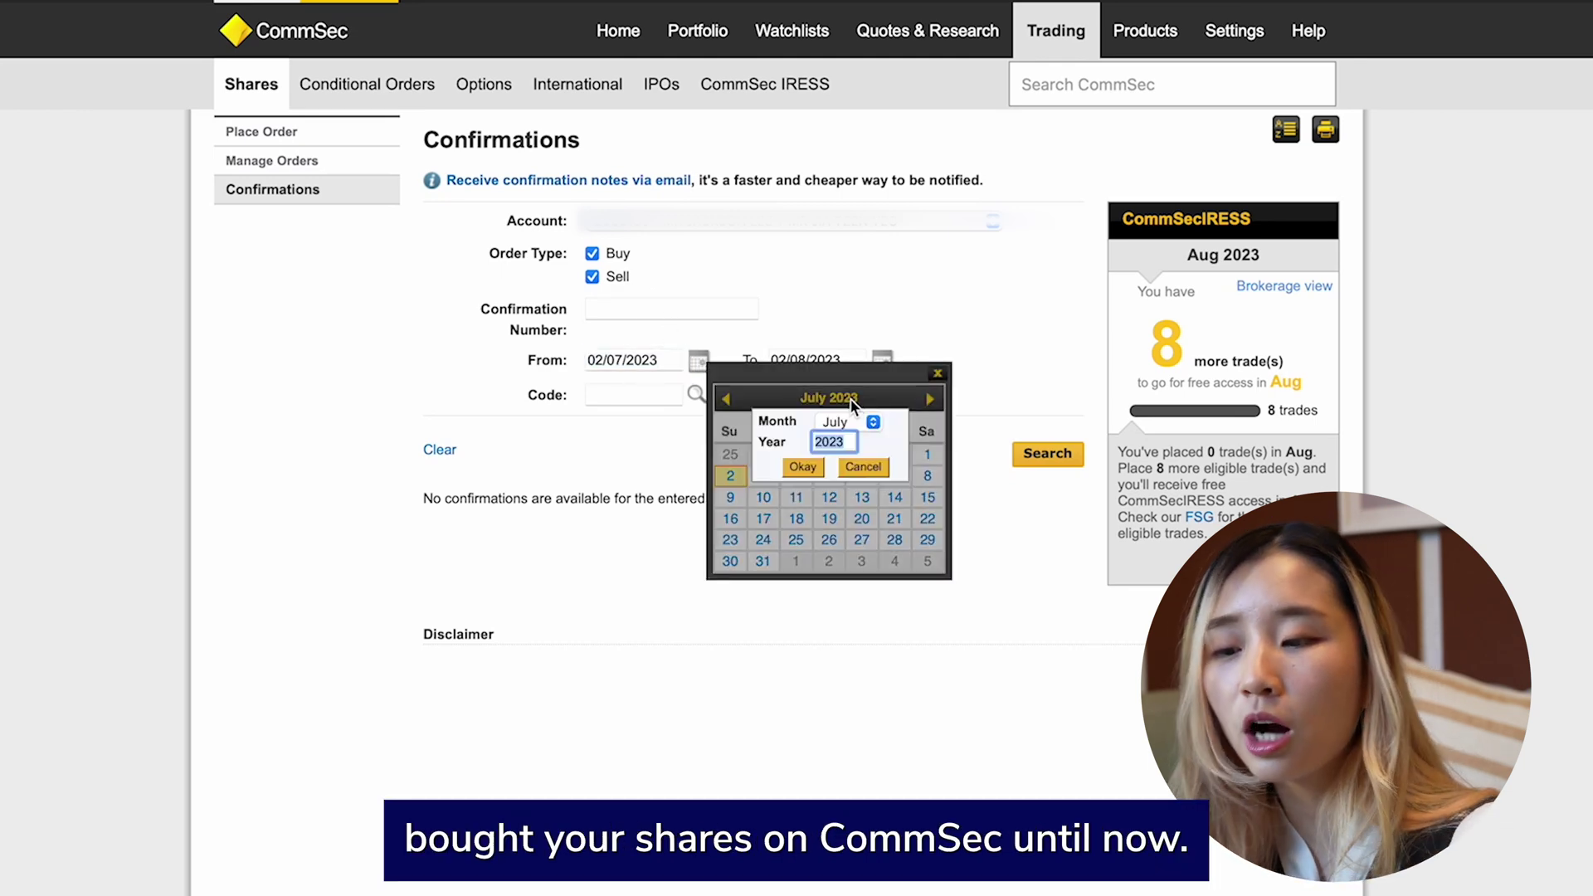
type("2019")
left_click(788, 472)
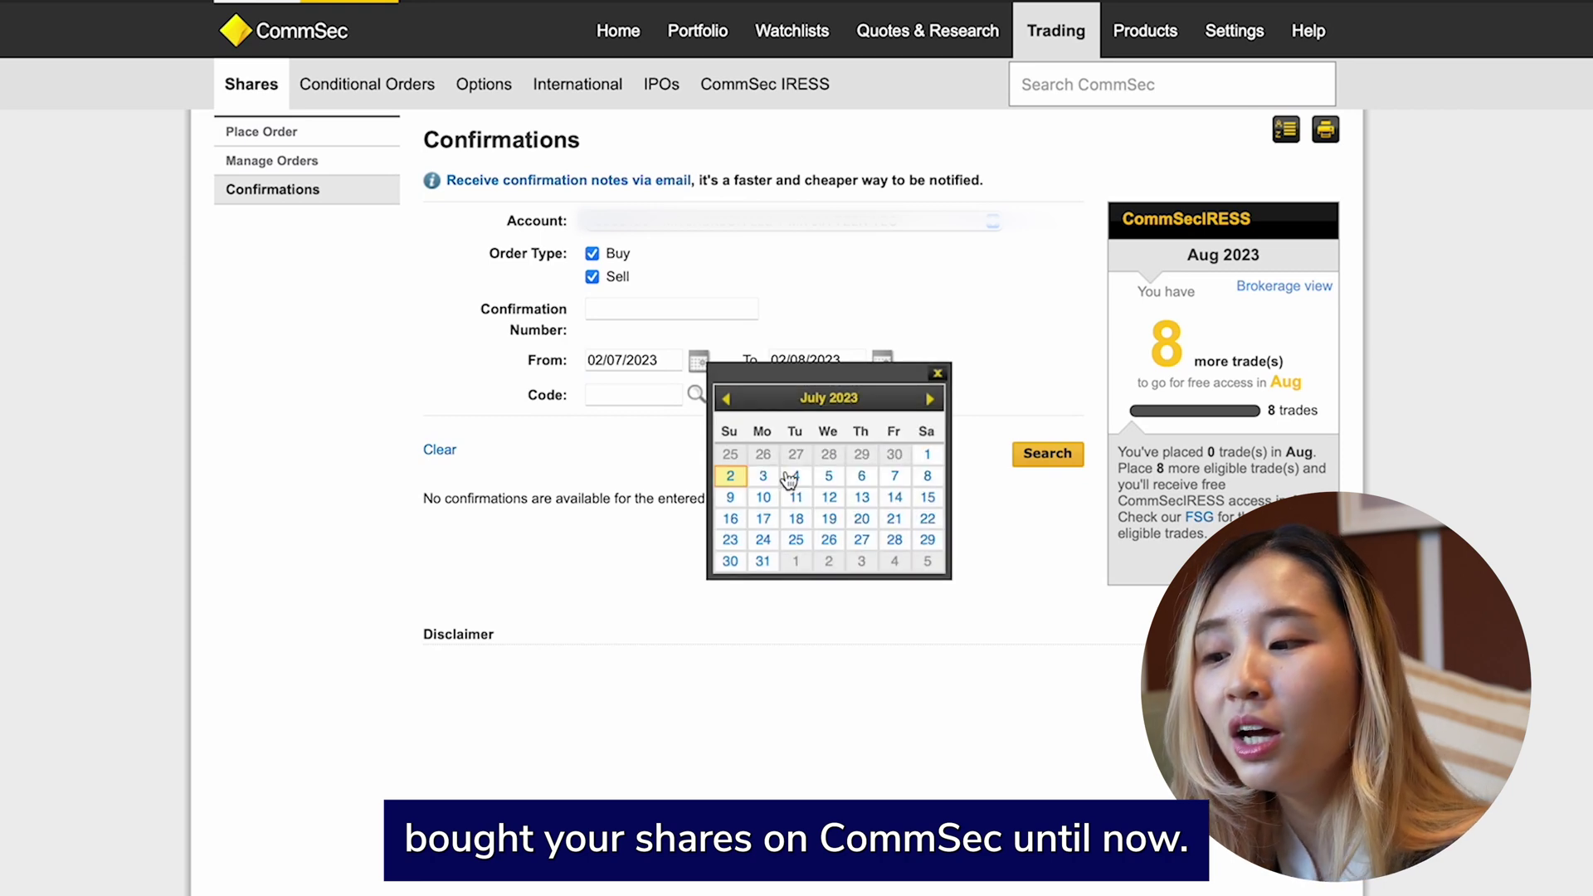
left_click(862, 454)
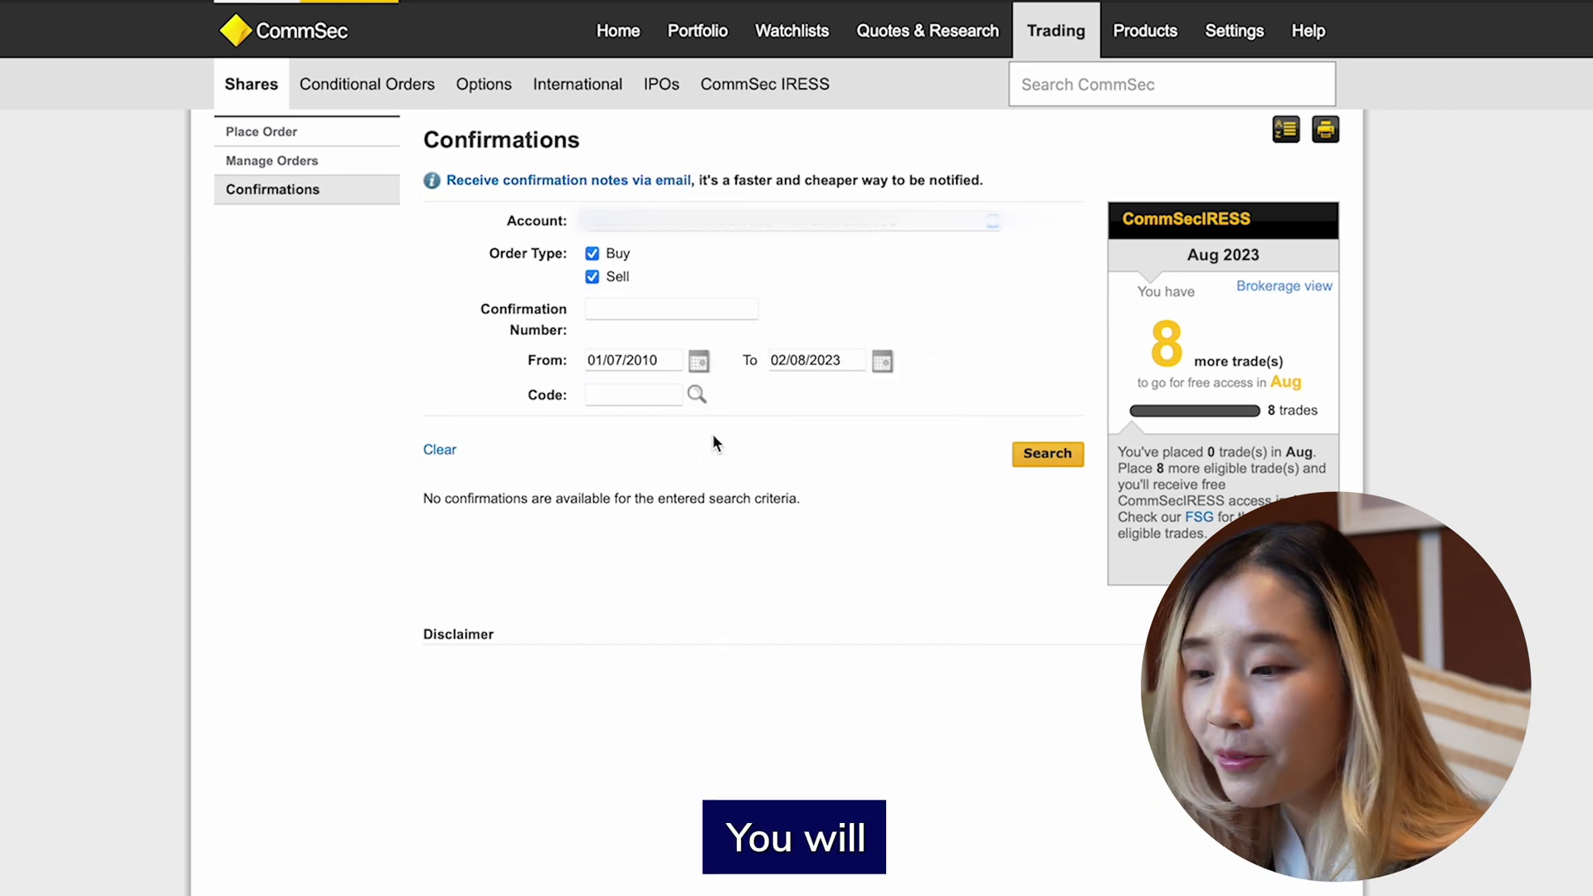
left_click(1059, 463)
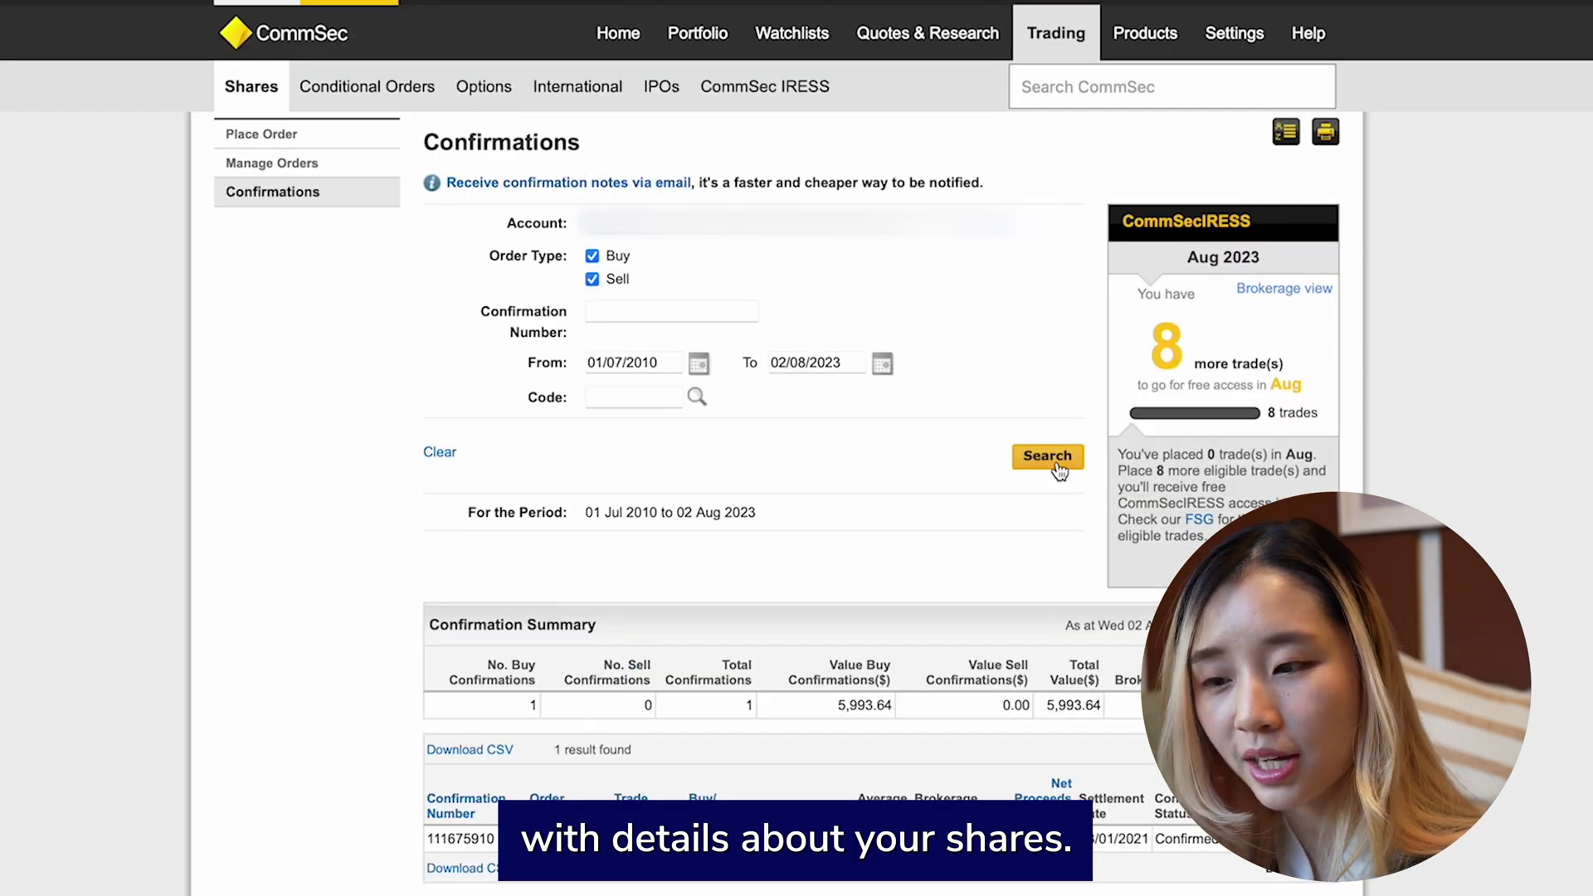
scroll(835, 634, "down", 3)
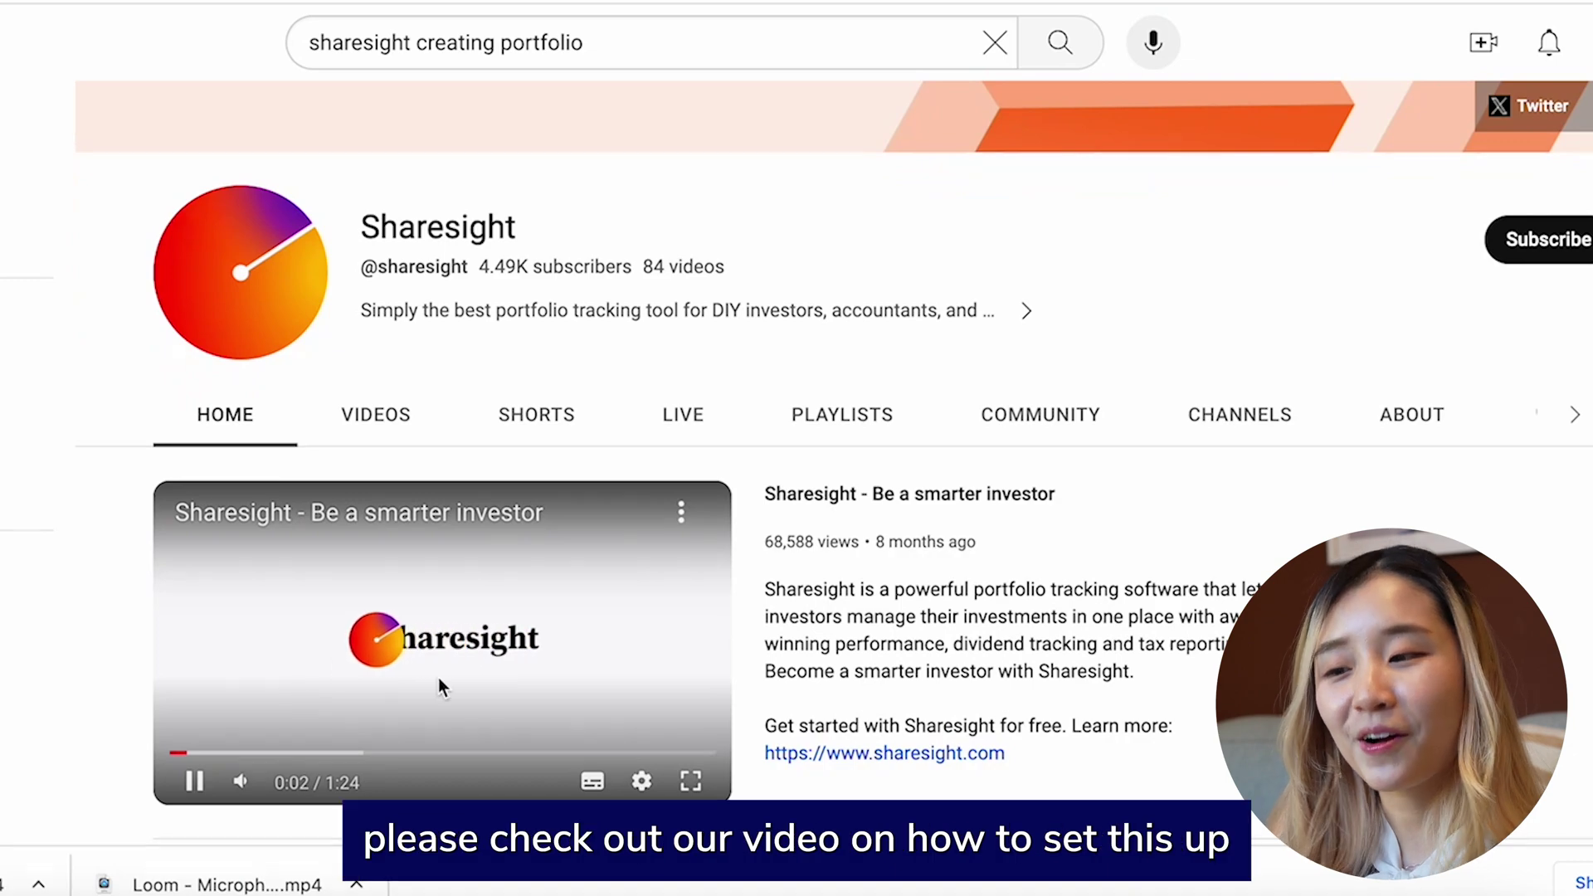
Step: Scroll the Sharesight YouTube channel down to the Customer Stories and Getting Started & Basic Features videos
scroll(438, 677, "down", 6)
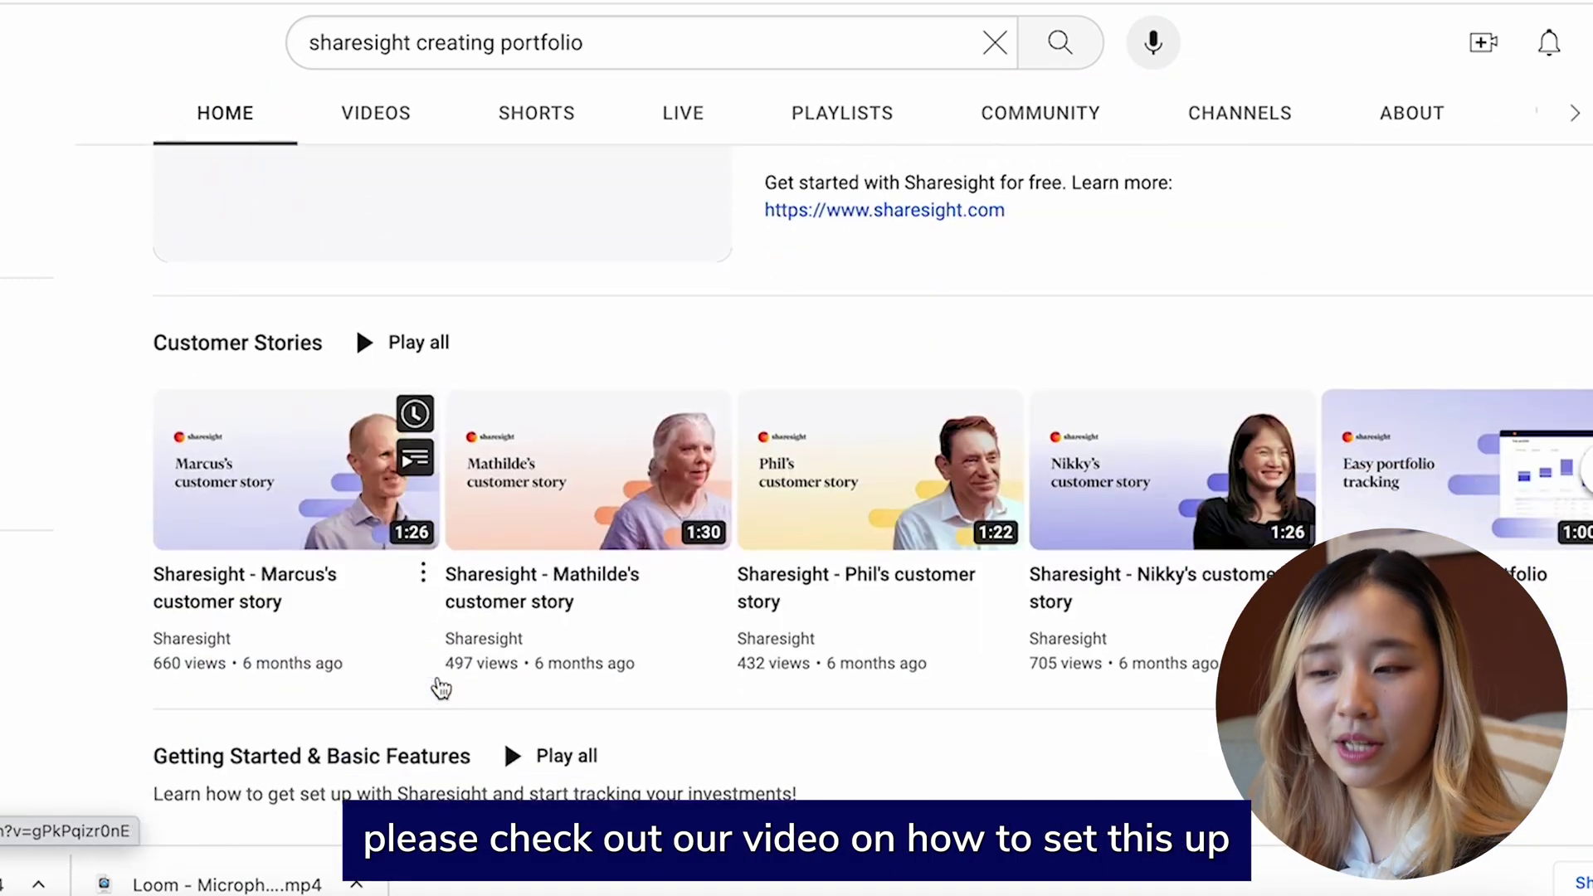
scroll(441, 688, "down", 1)
scroll(556, 735, "down", 3)
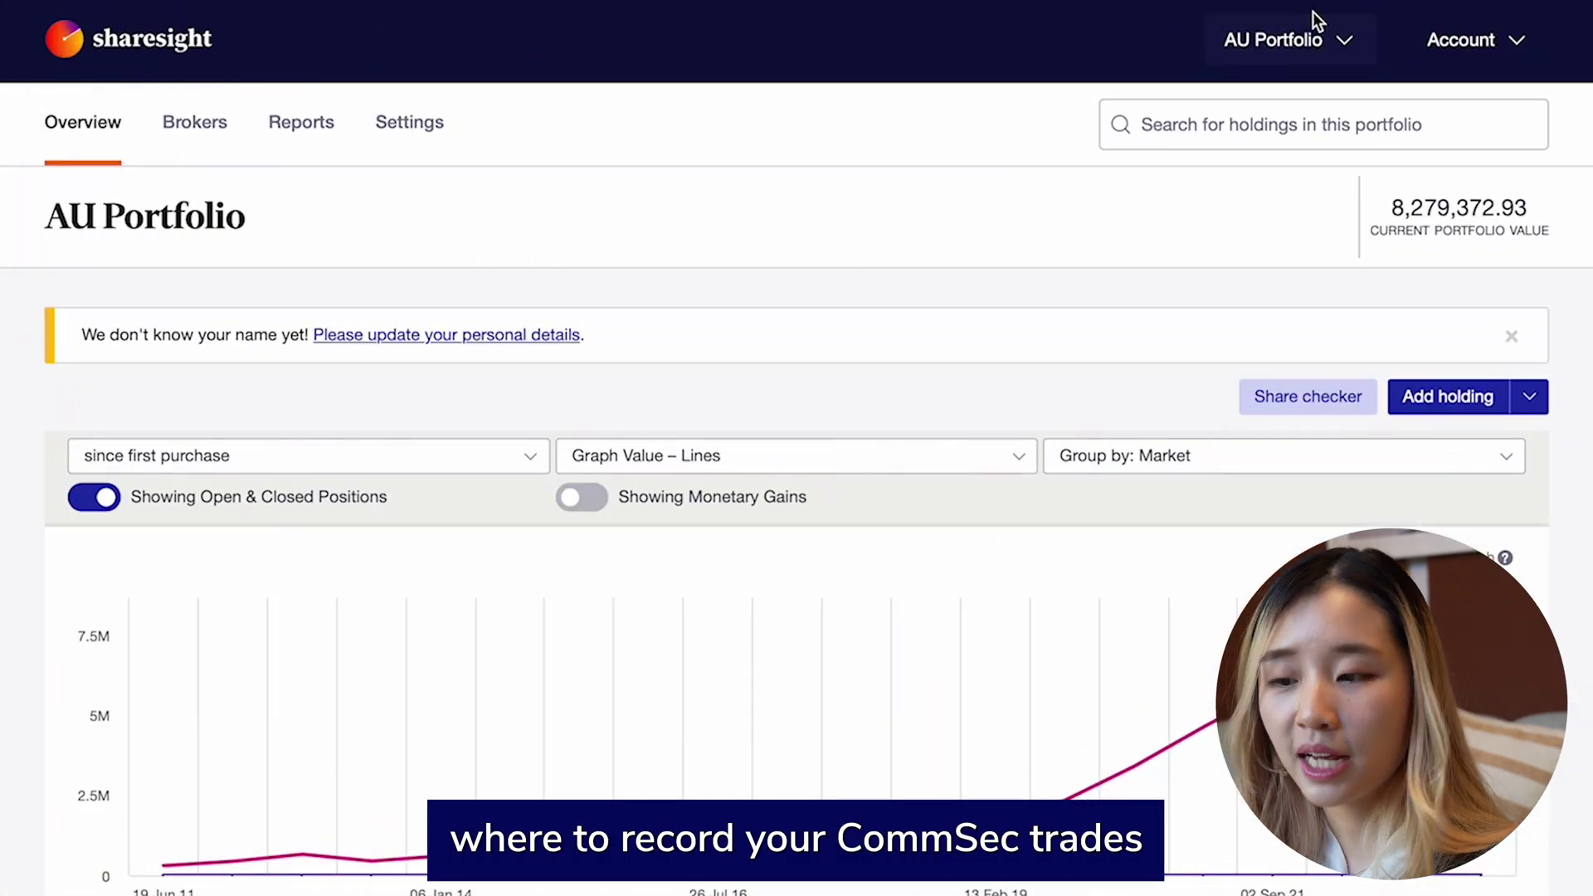
Step: Keep AU Portfolio selected and choose CommSec from the brokers filtered by 'Com'
left_click(1317, 58)
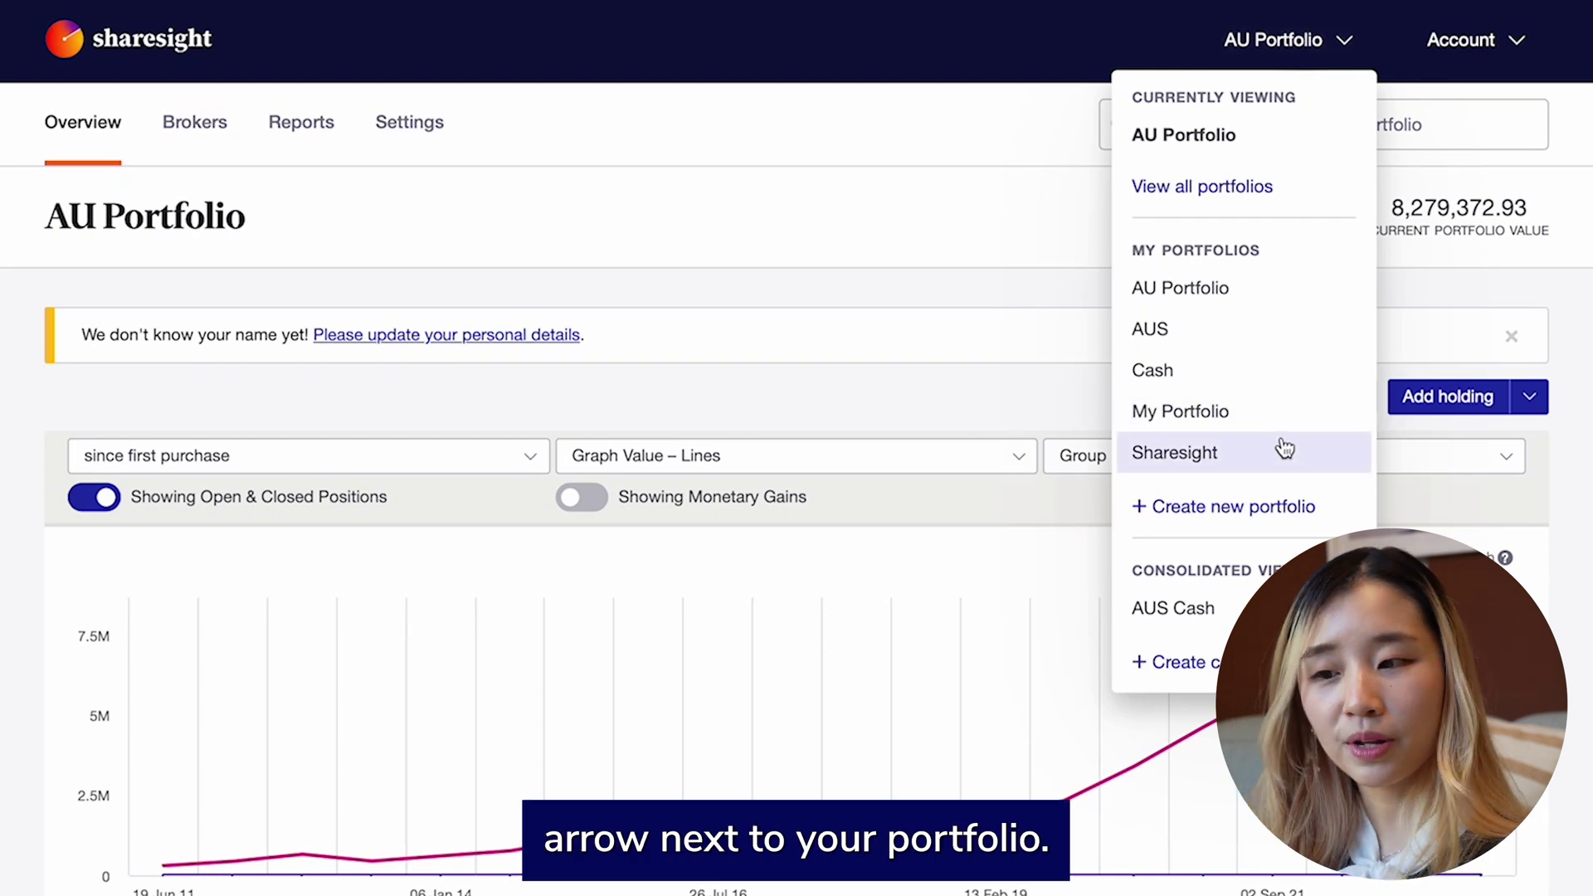
left_click(479, 249)
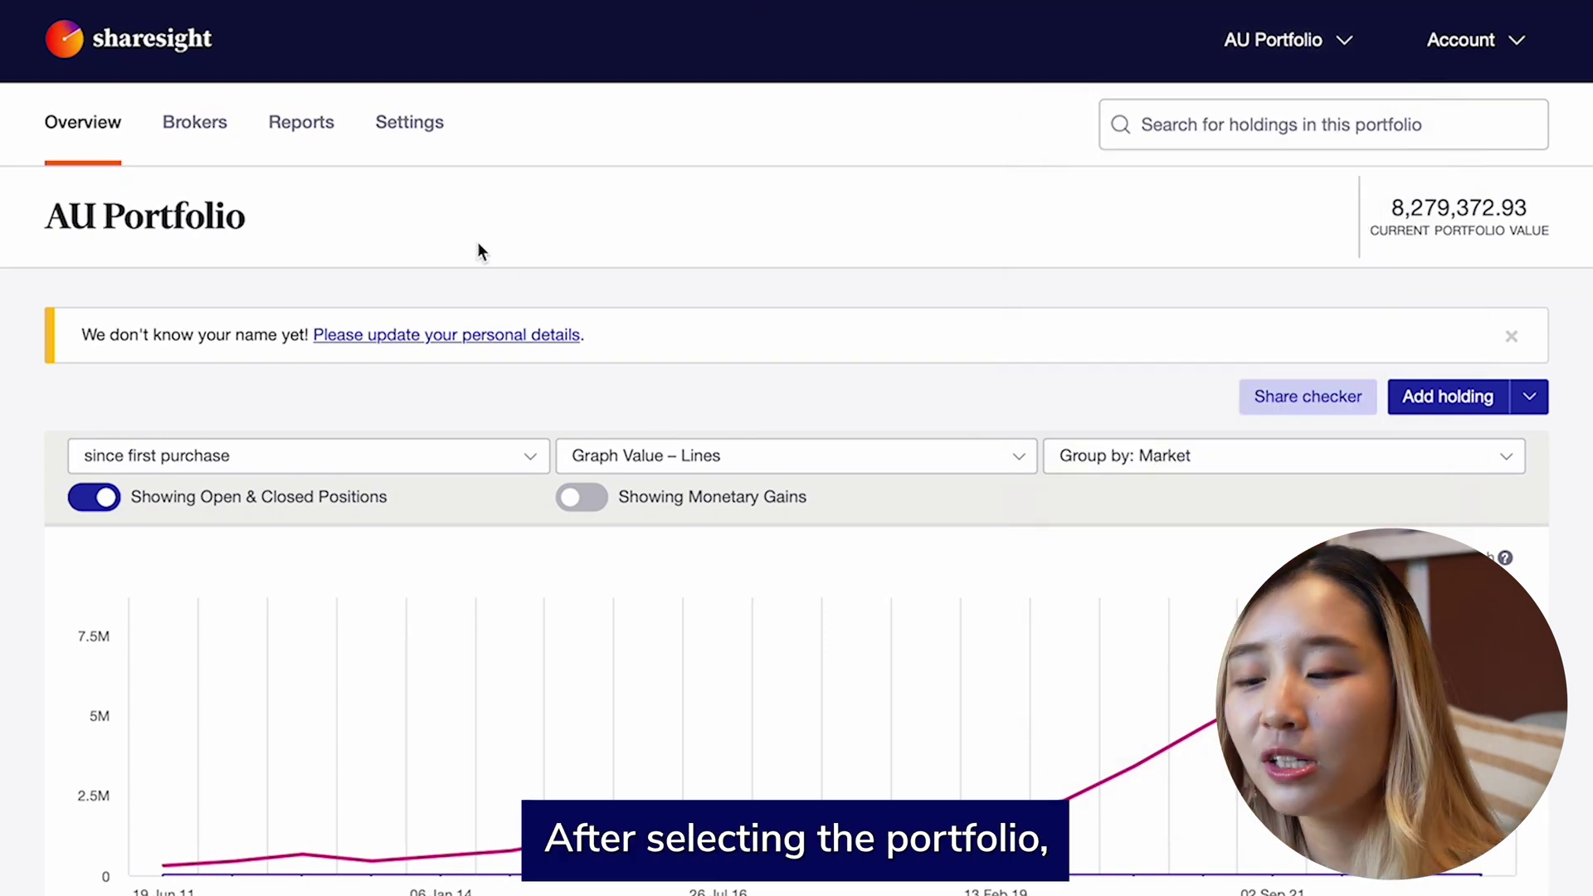
left_click(196, 125)
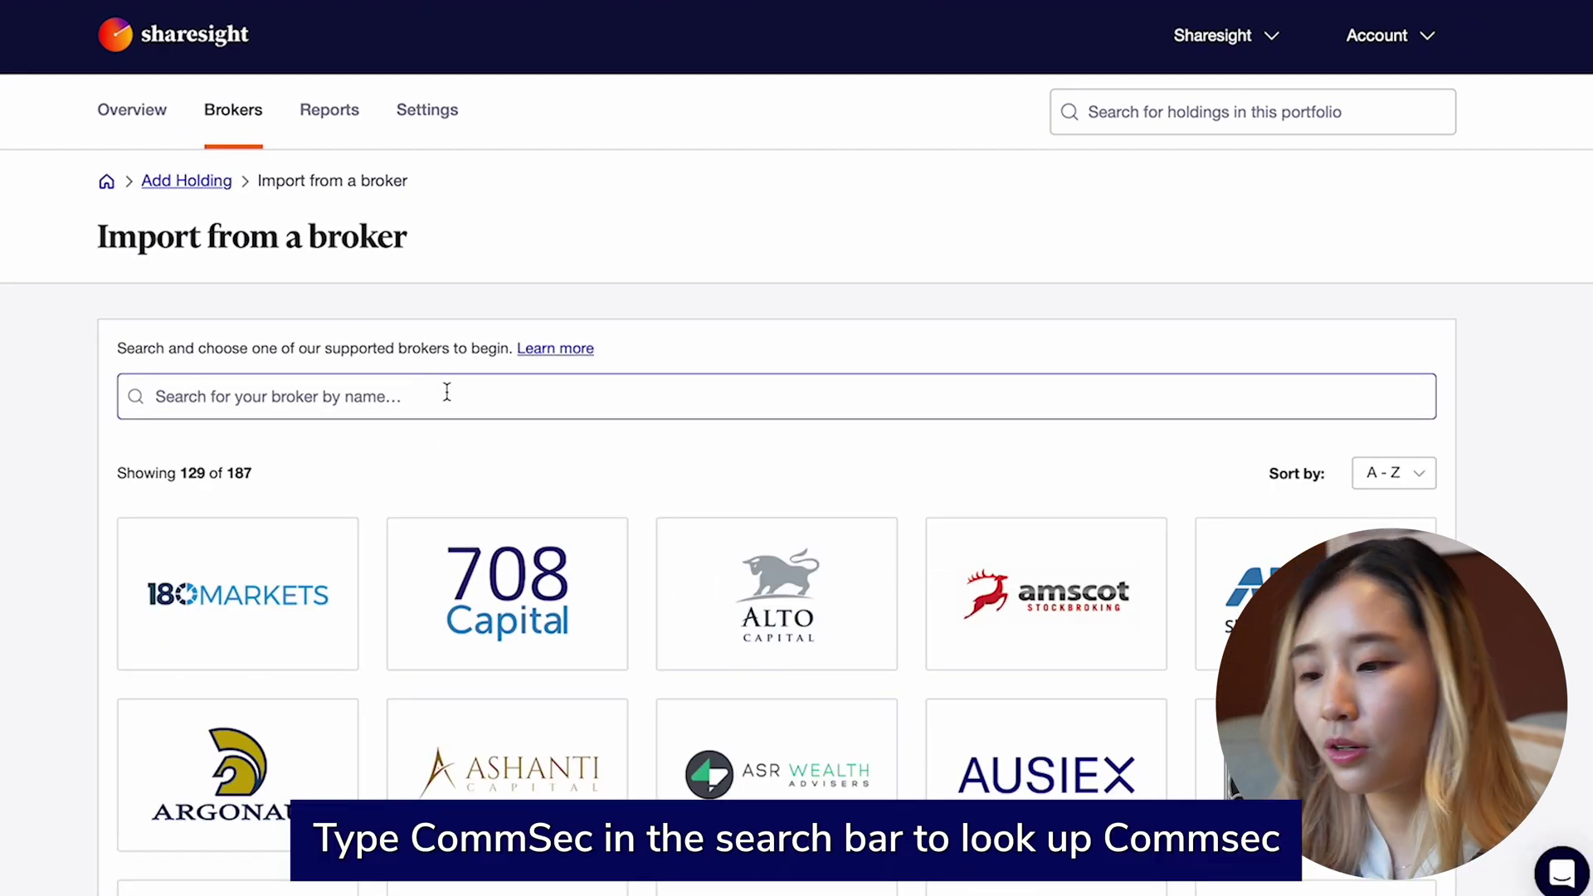
type("Com")
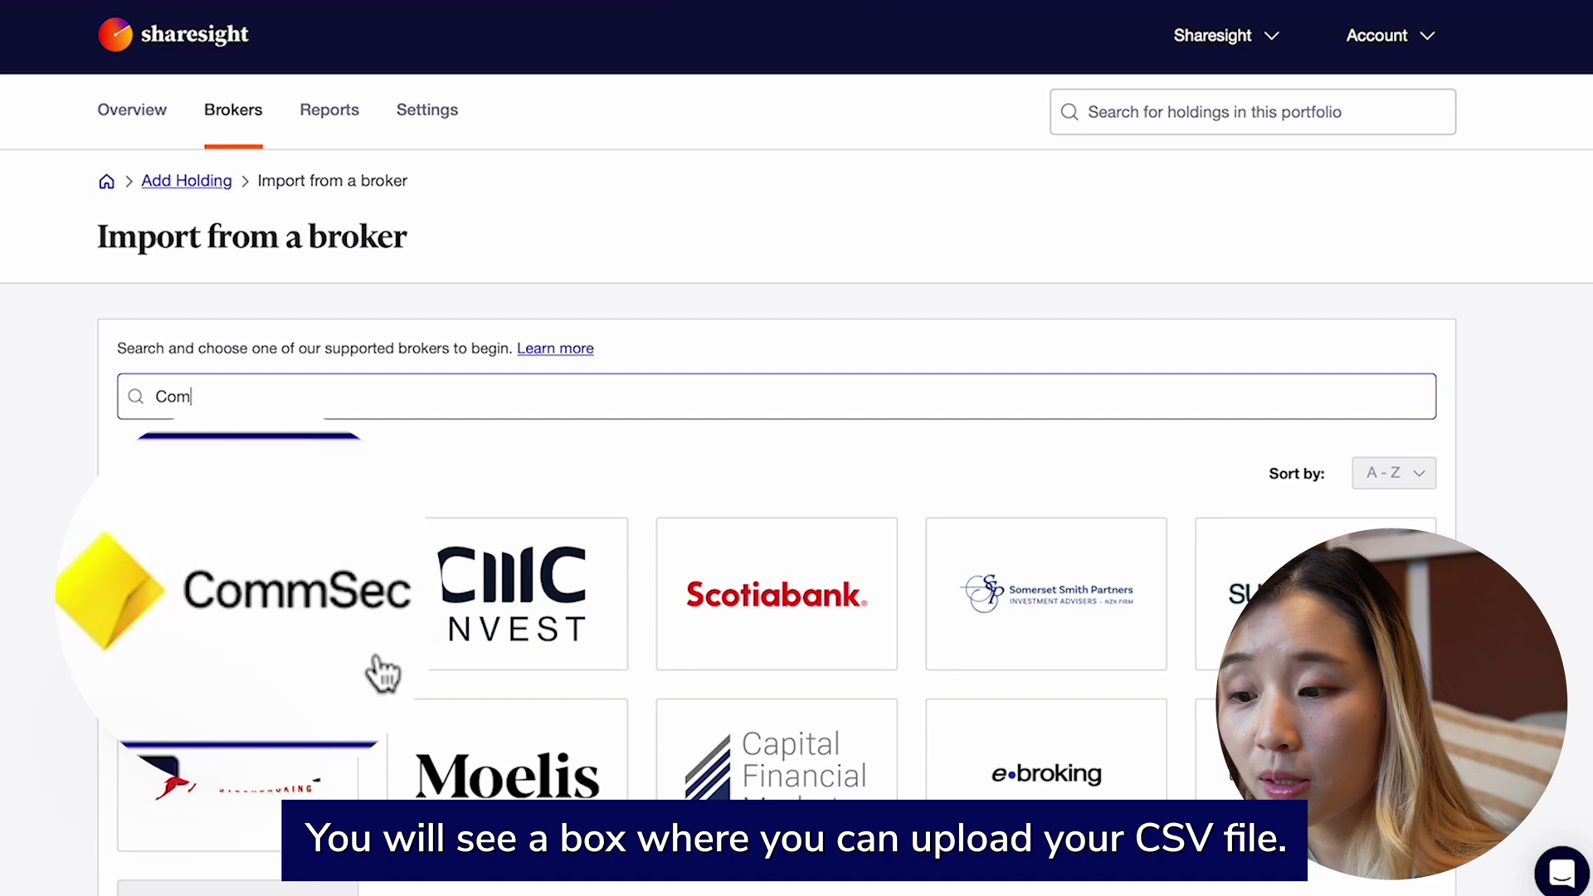
left_click(313, 639)
Step: Upload ConfirmationDetails.csv from Downloads, listing one XPL.ASX buy trade ready to import
scroll(677, 656, "down", 2)
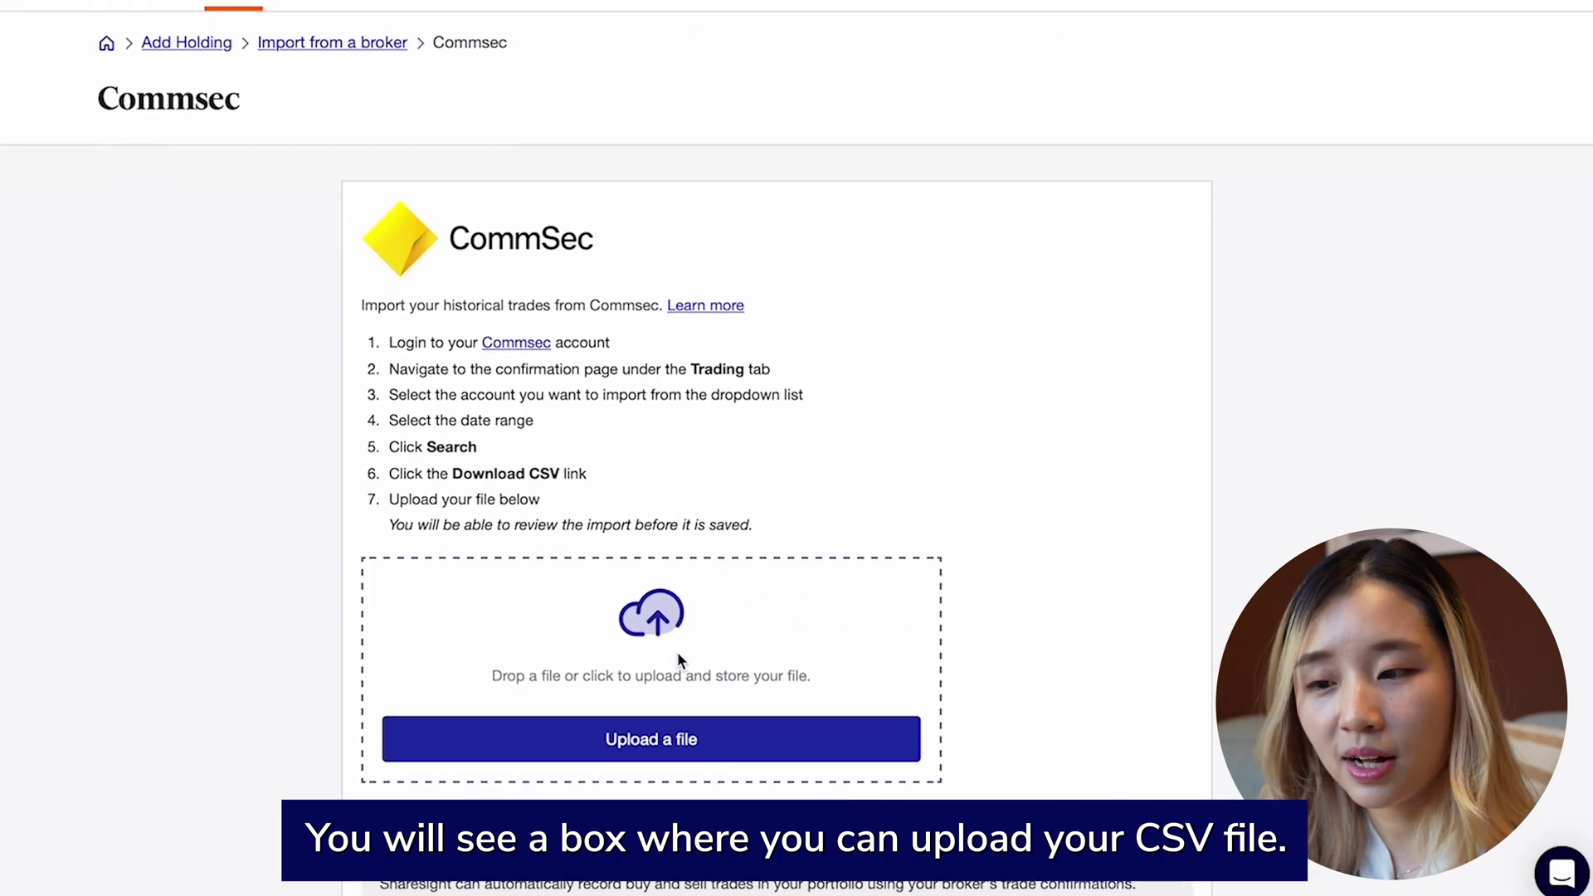
left_click(671, 722)
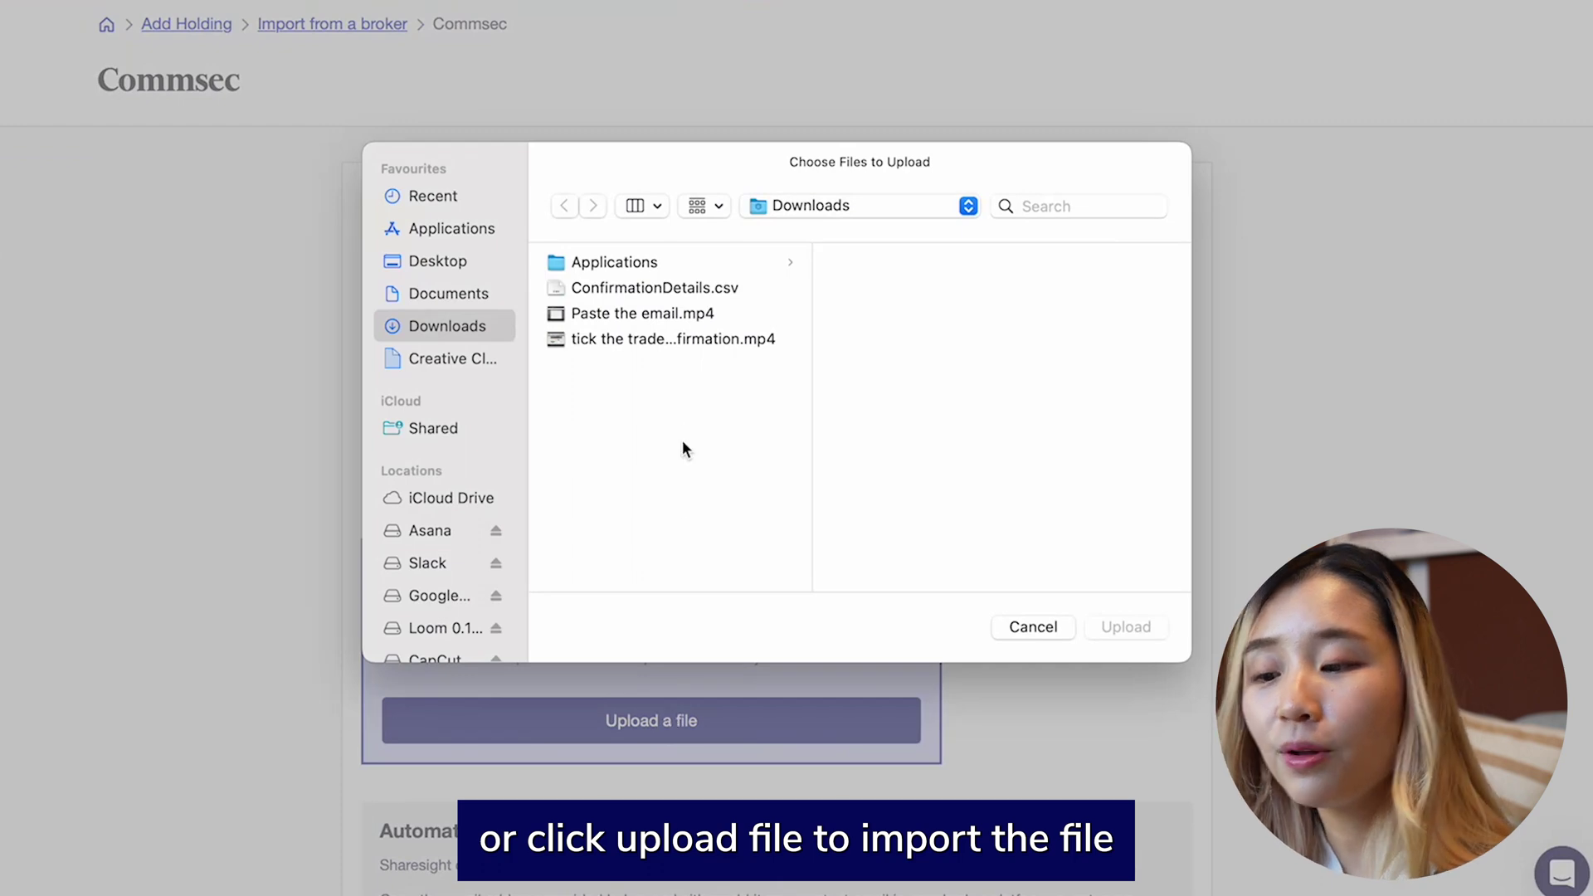
left_click(679, 287)
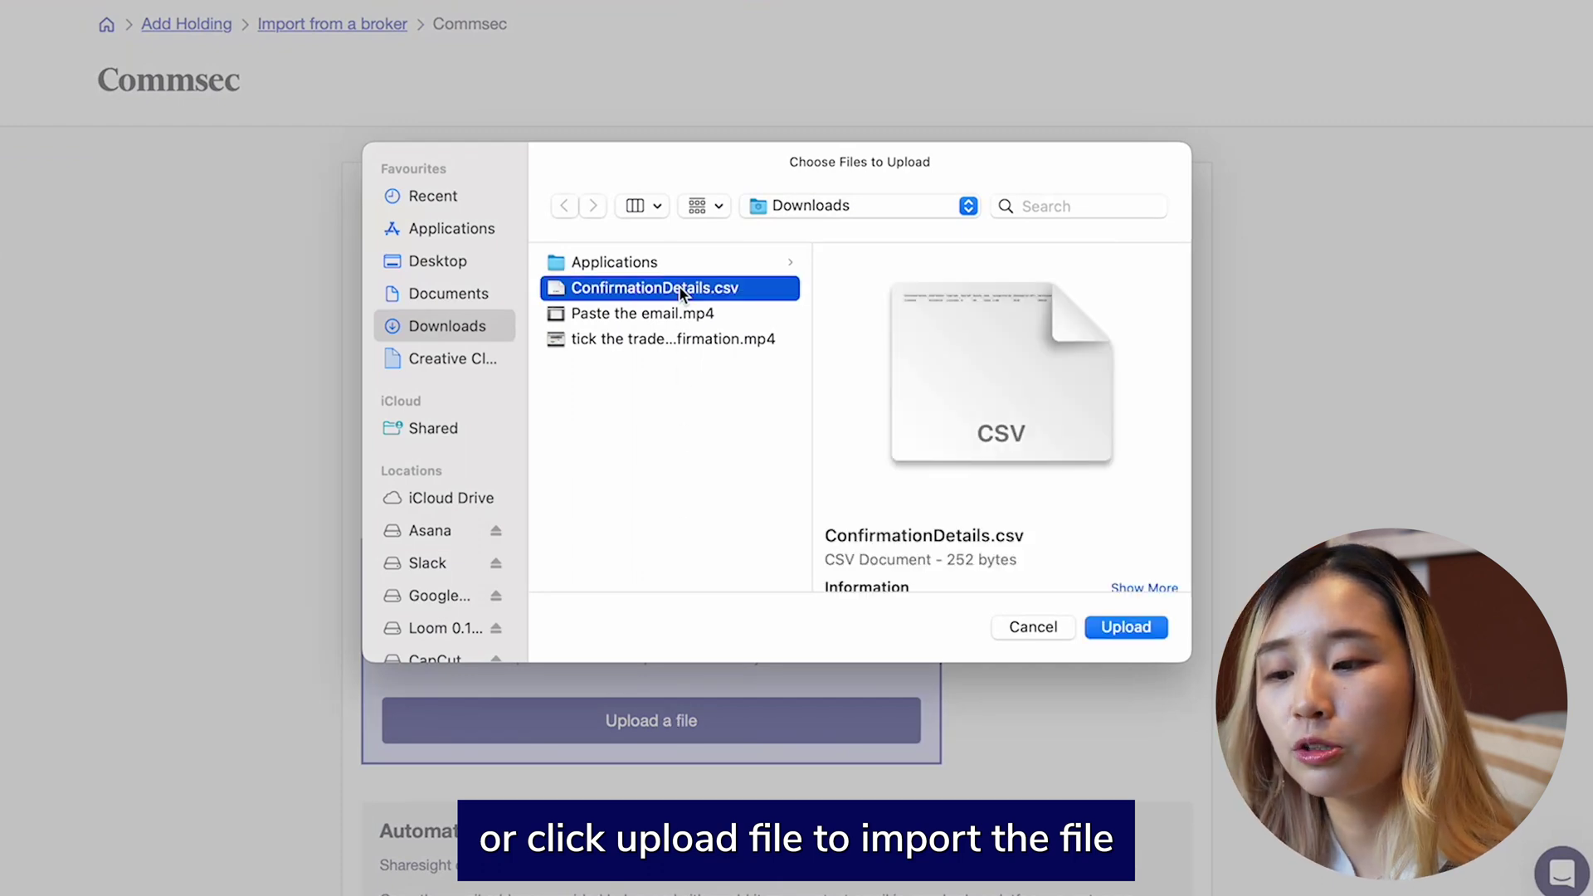
left_click(1128, 627)
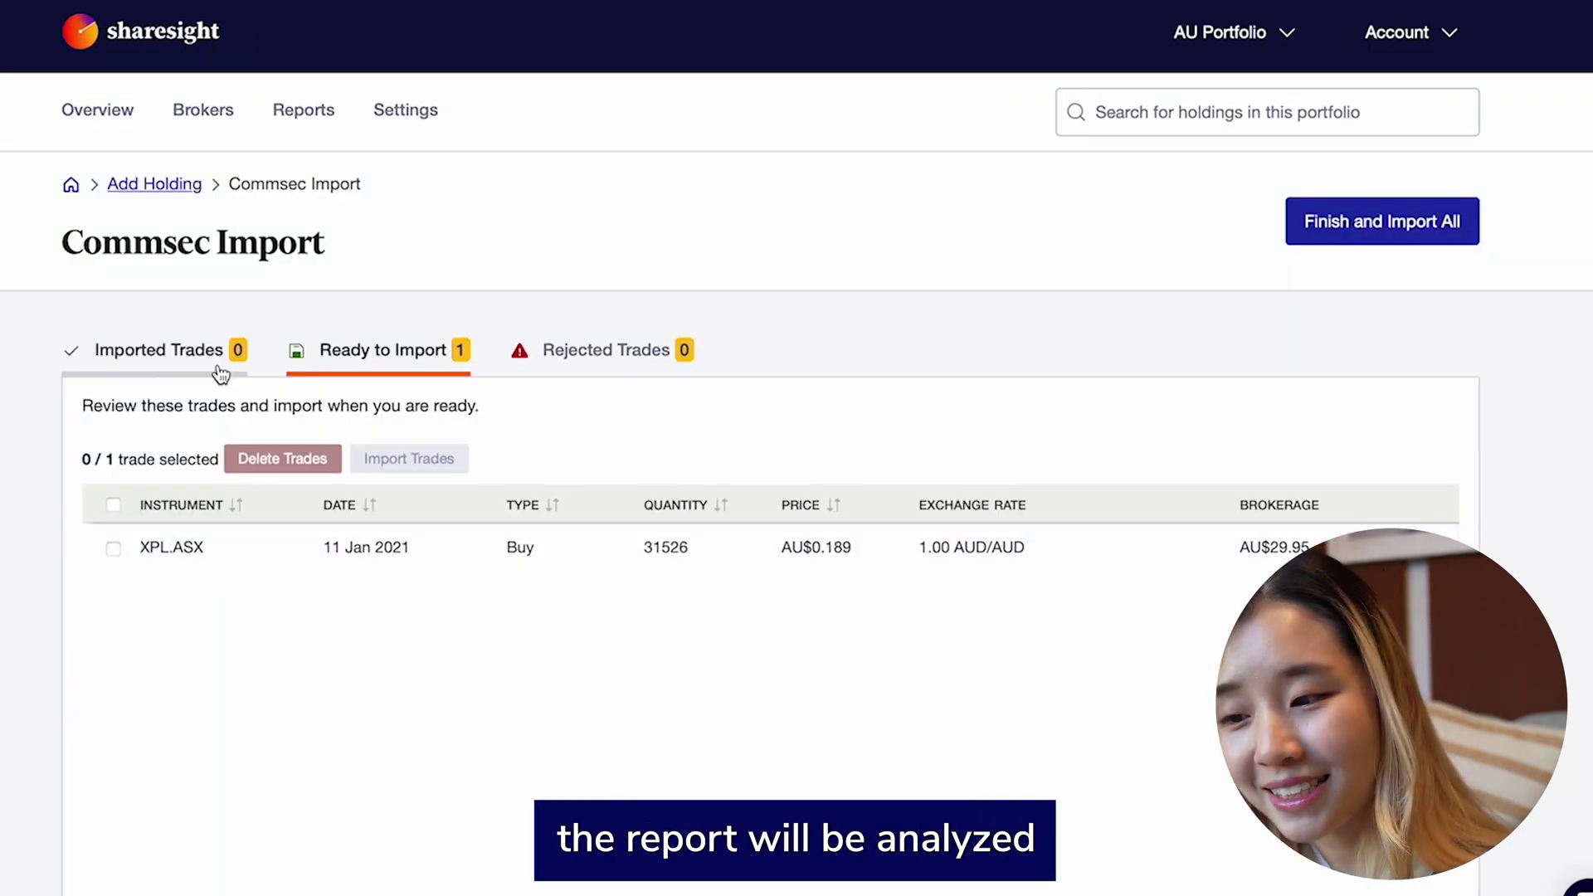
Step: Import all ready trades, bringing the XPL.ASX buy into the portfolio
left_click(1386, 236)
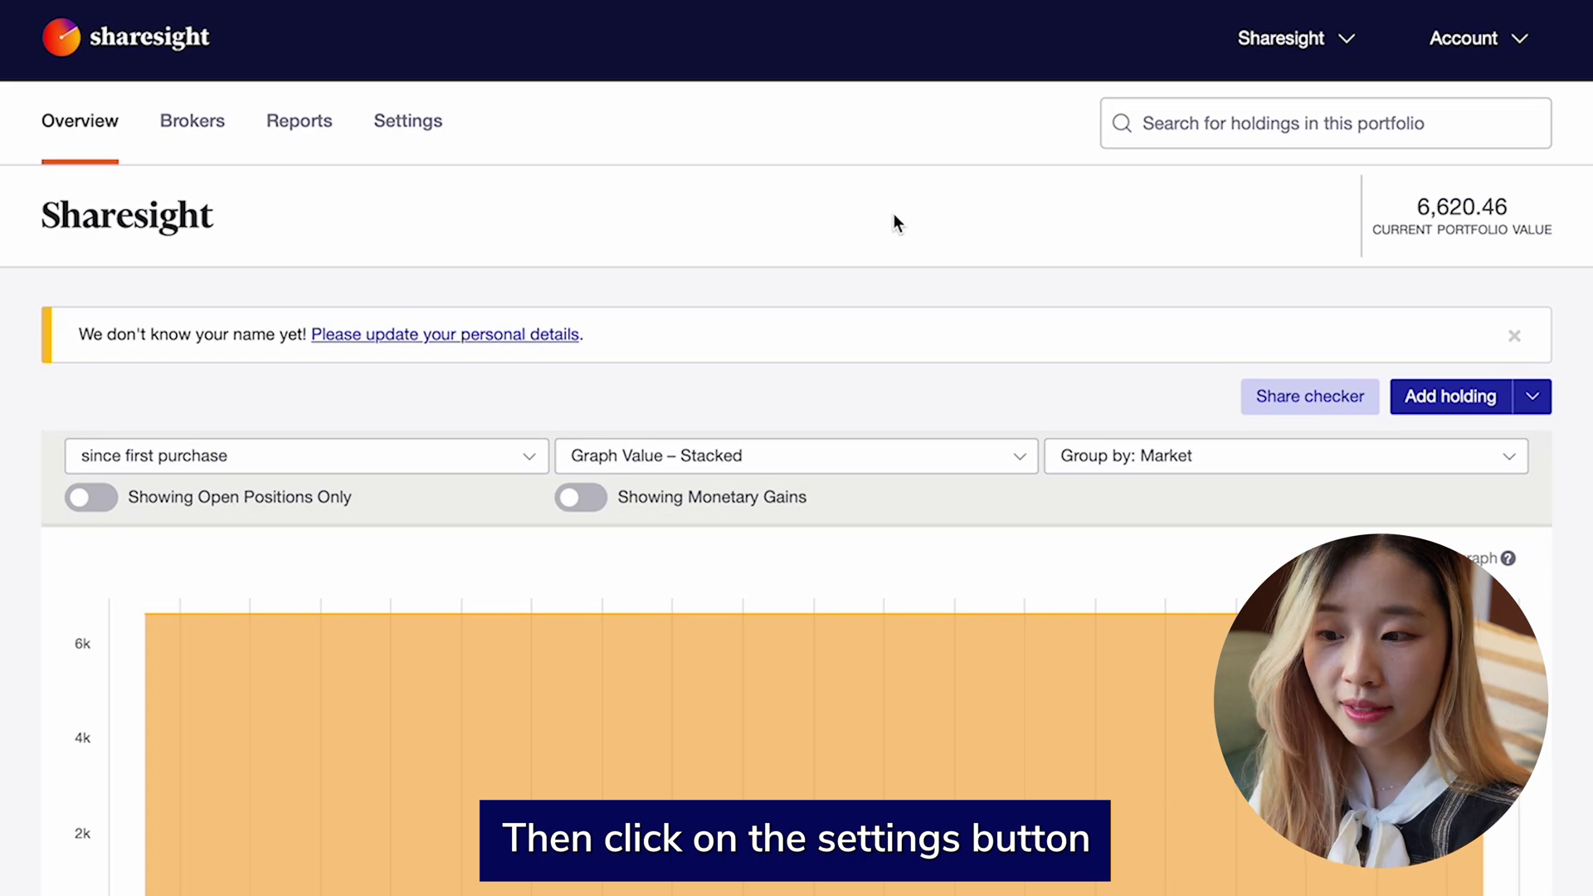
Step: Copy the Portfolio Email Address from the portfolio's Trade Confirmation Emails settings
left_click(419, 131)
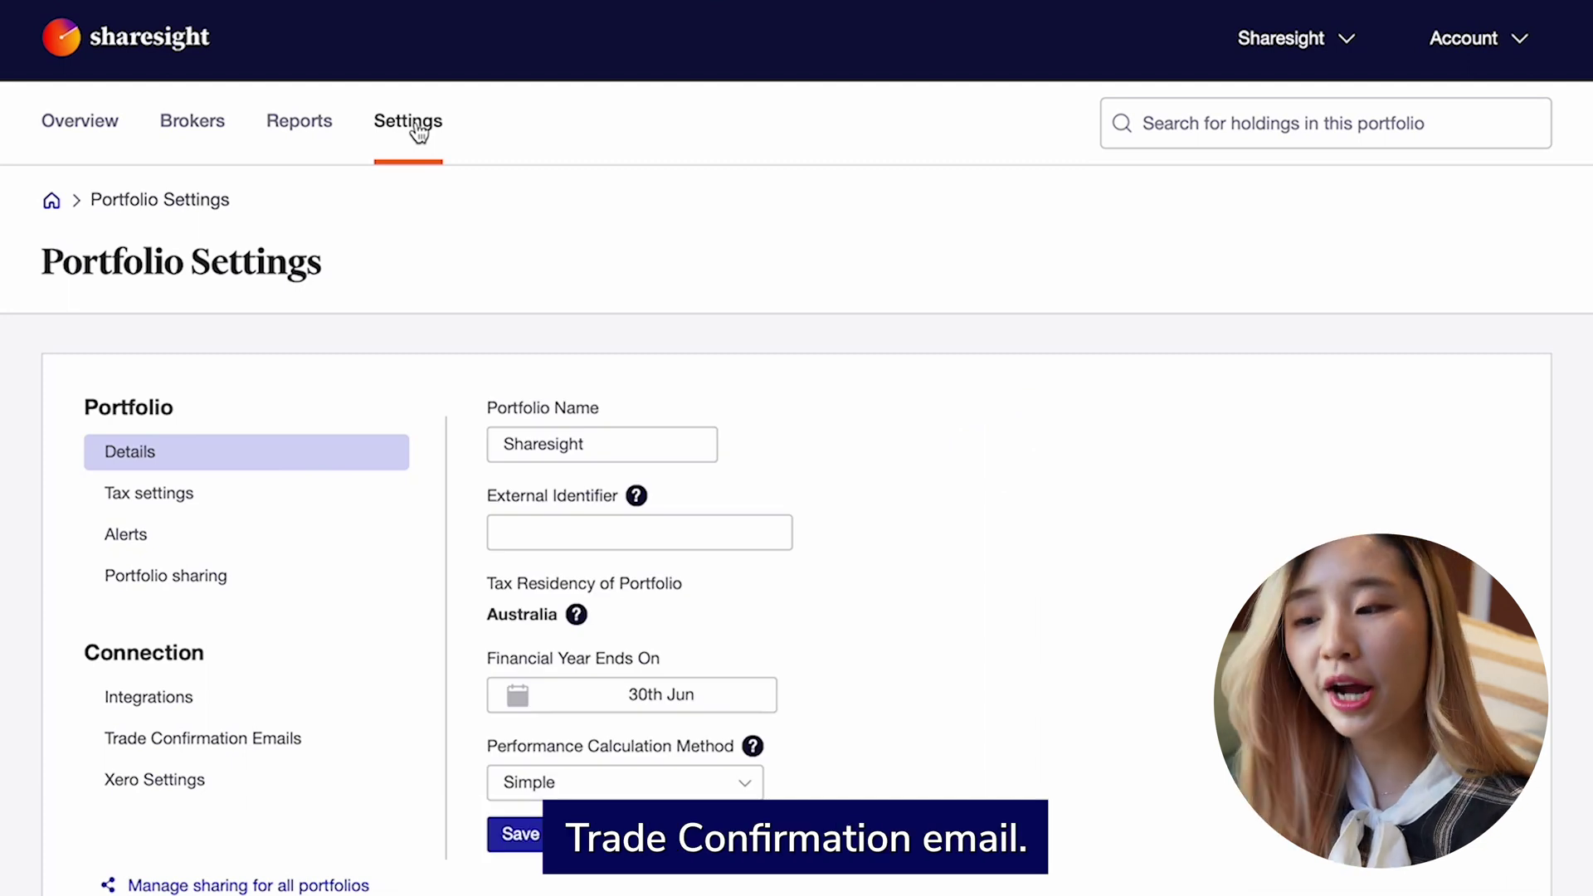
left_click(277, 760)
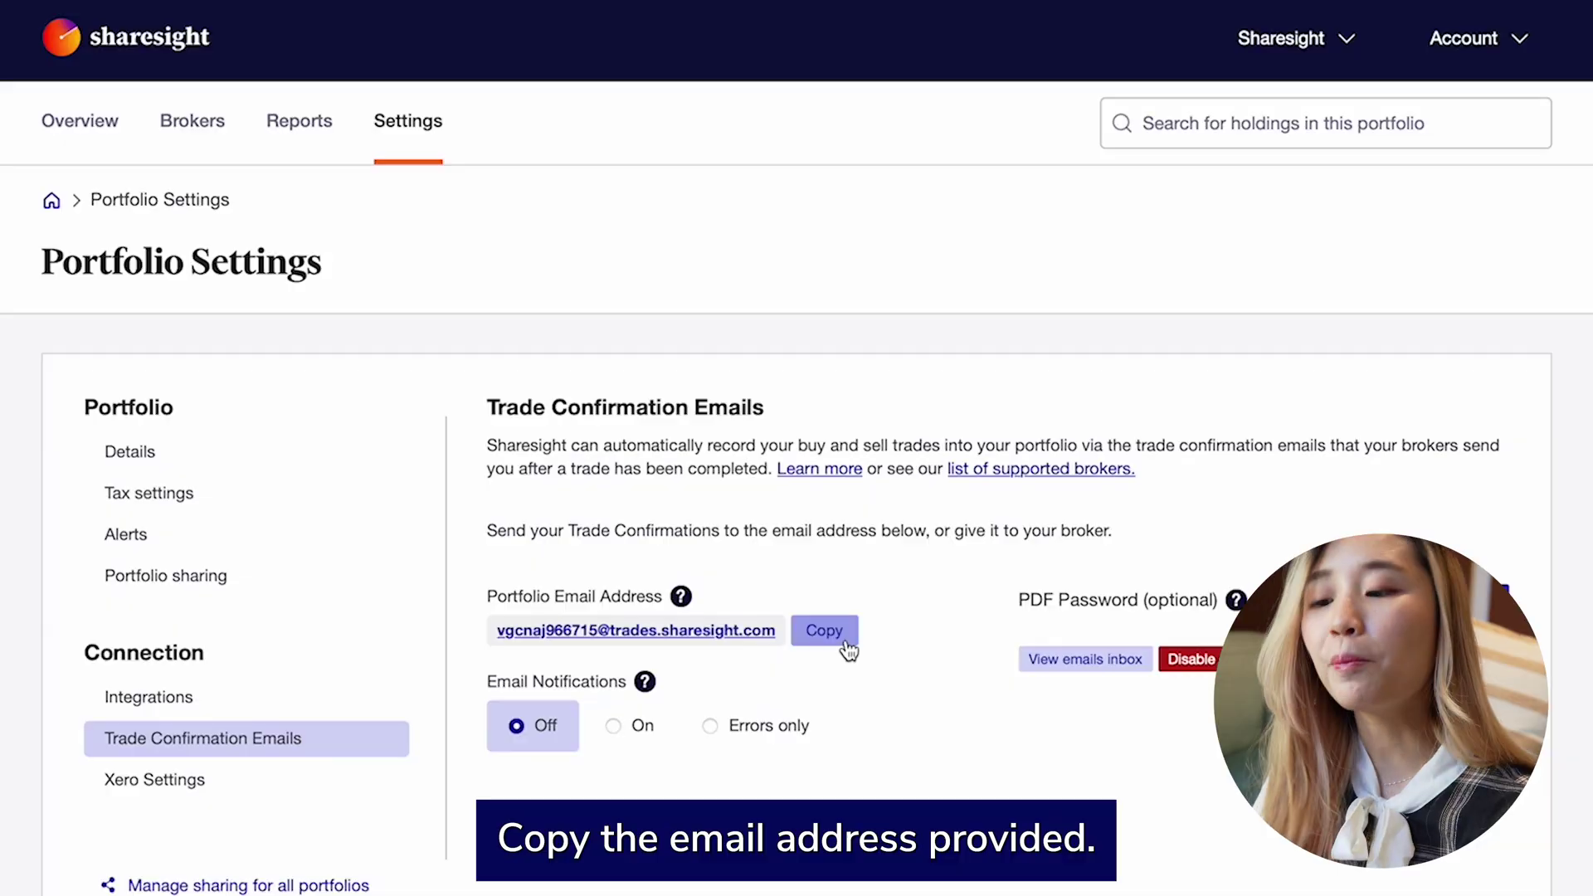
left_click(846, 647)
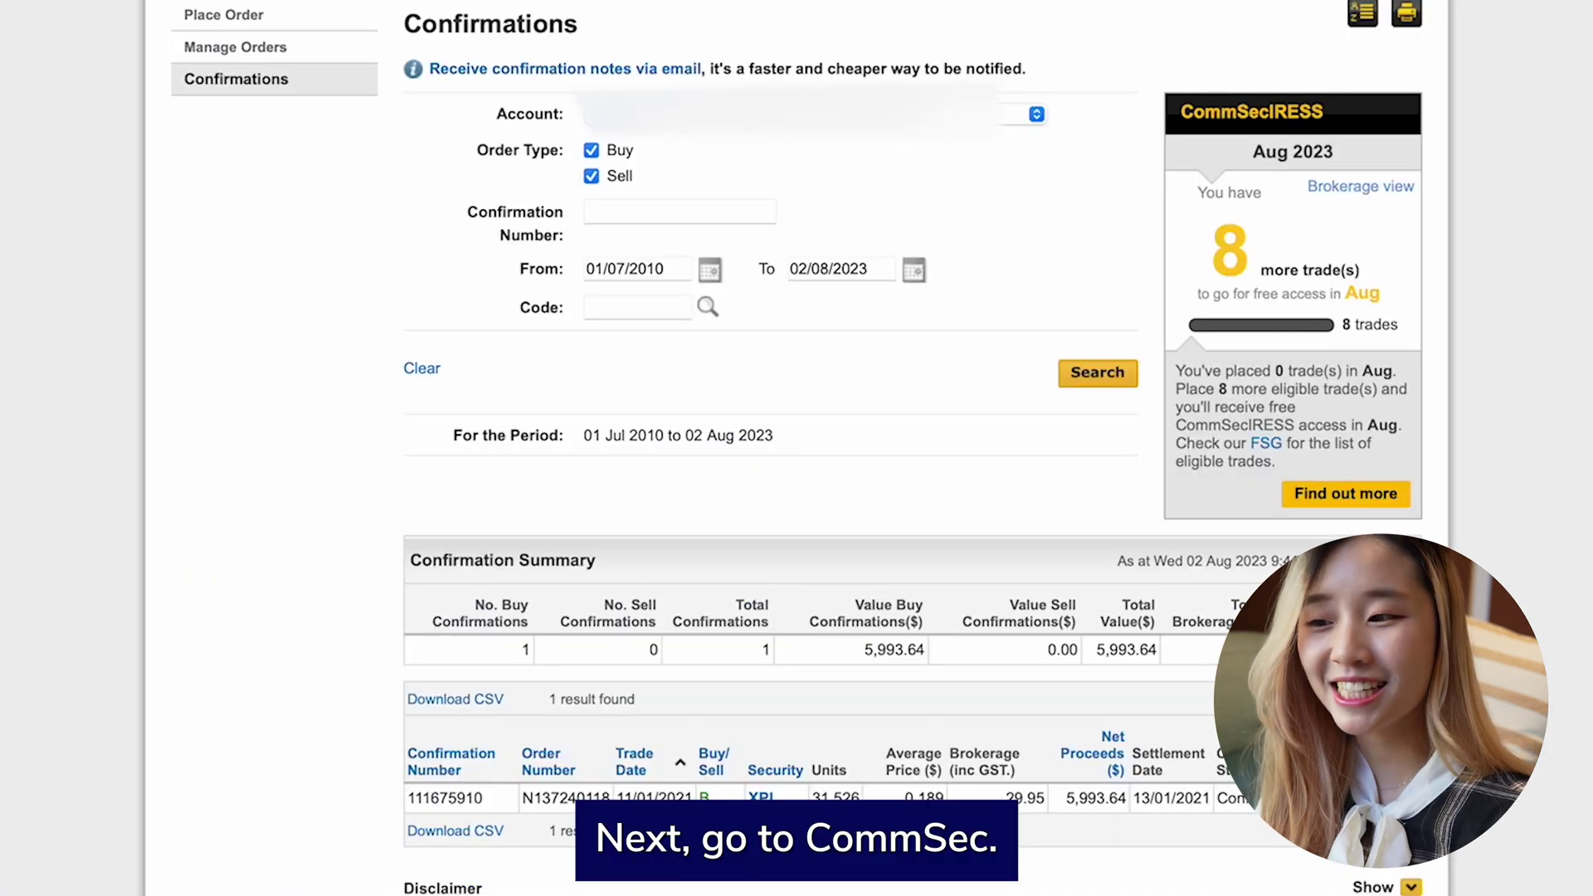
Step: Open CommSec's personal details and make the contact details editable
scroll(1188, 123, "up", 3)
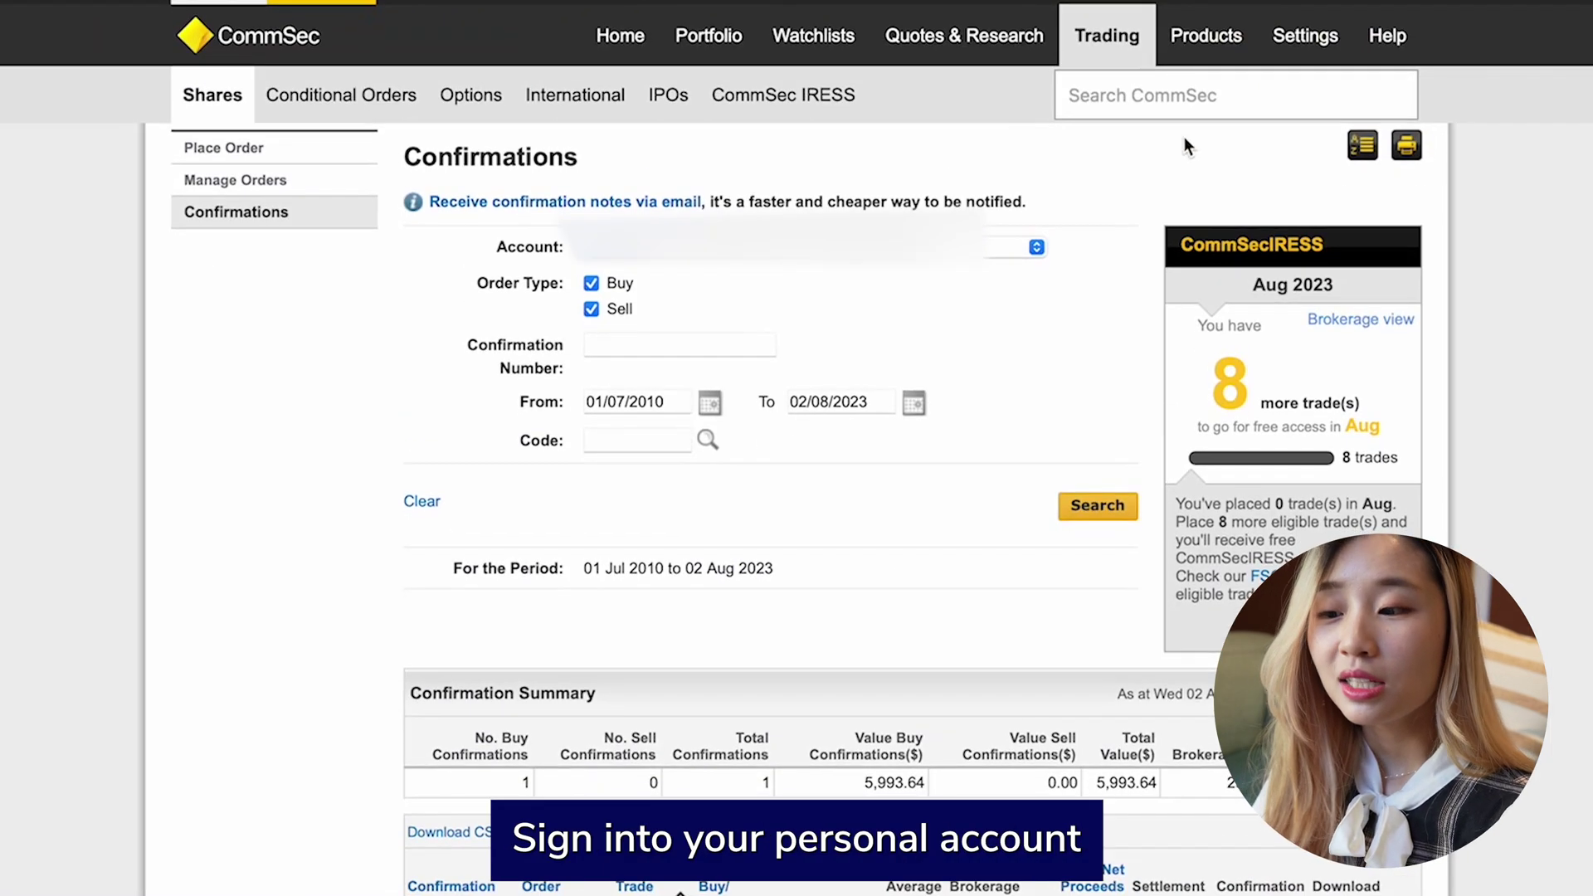
left_click(1325, 52)
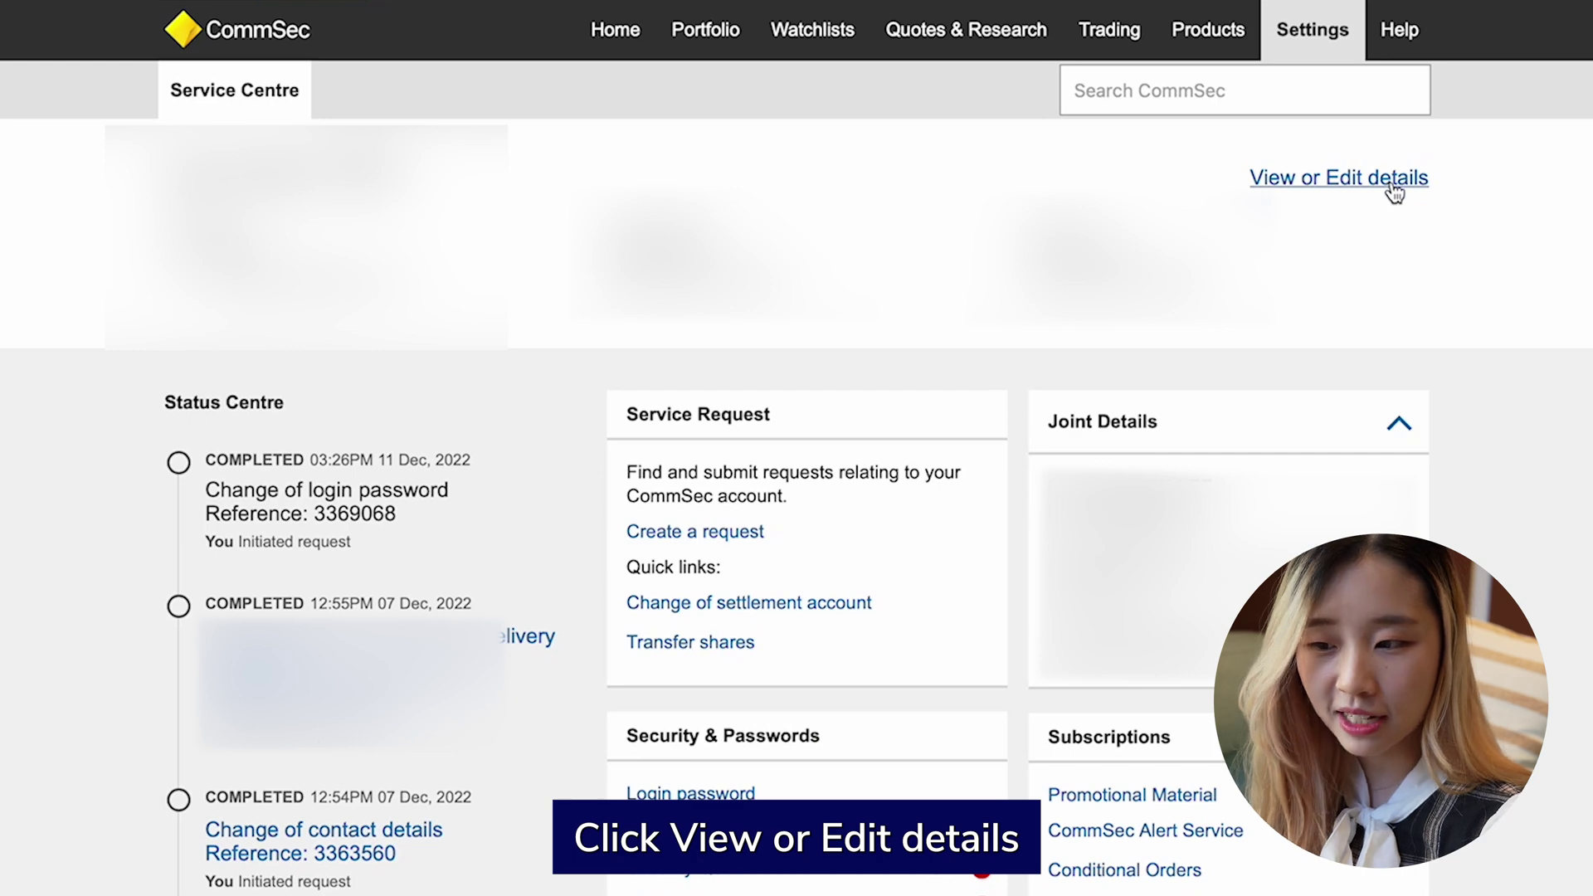
left_click(1394, 193)
scroll(823, 752, "down", 2)
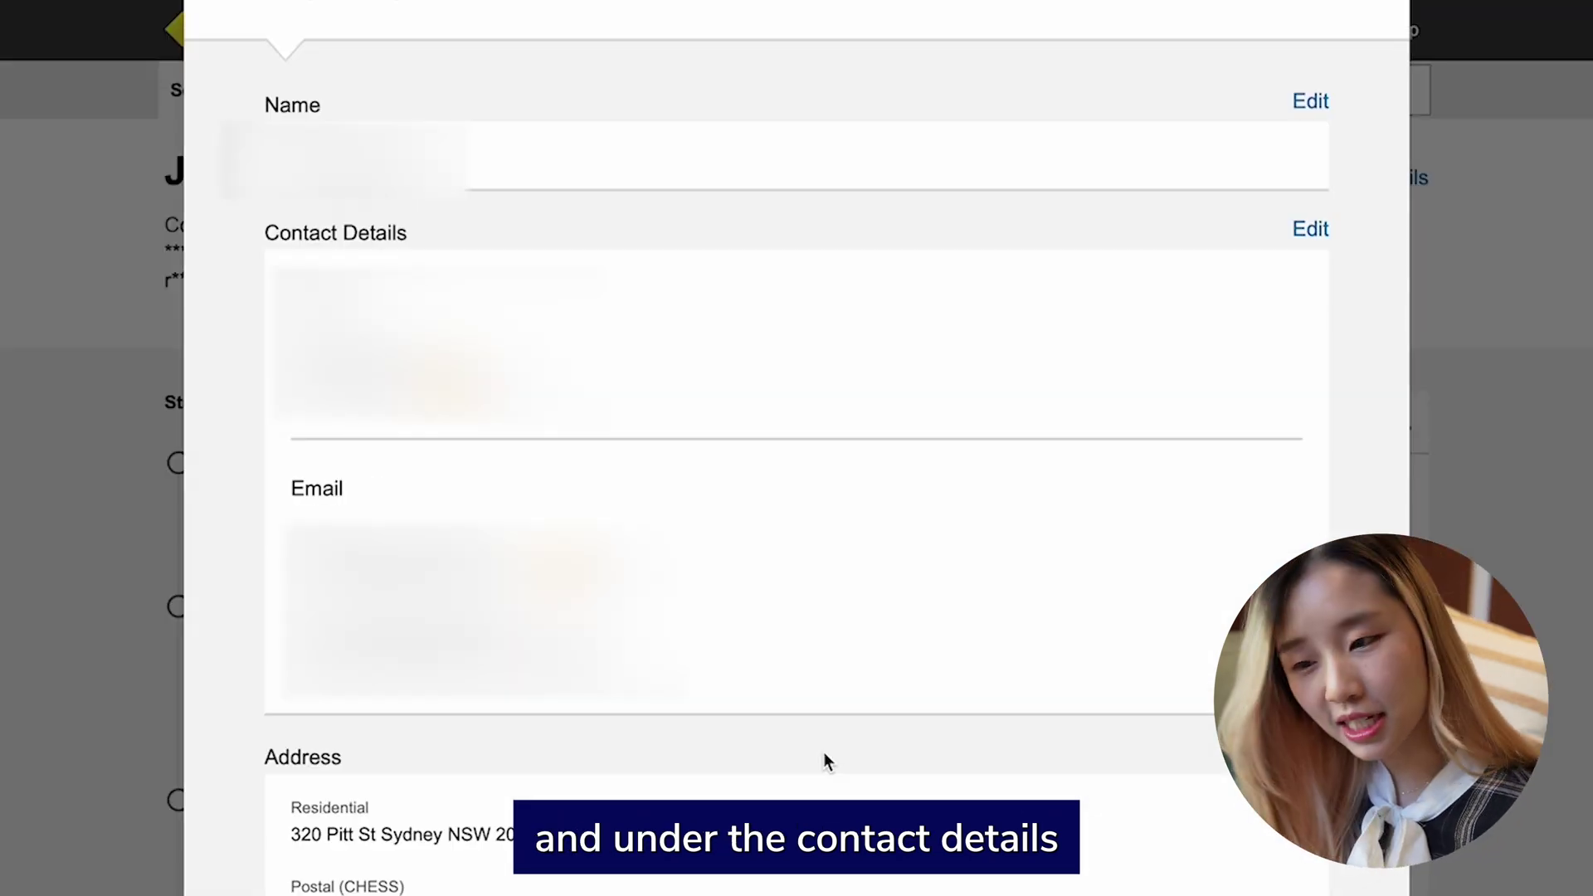
left_click(1310, 231)
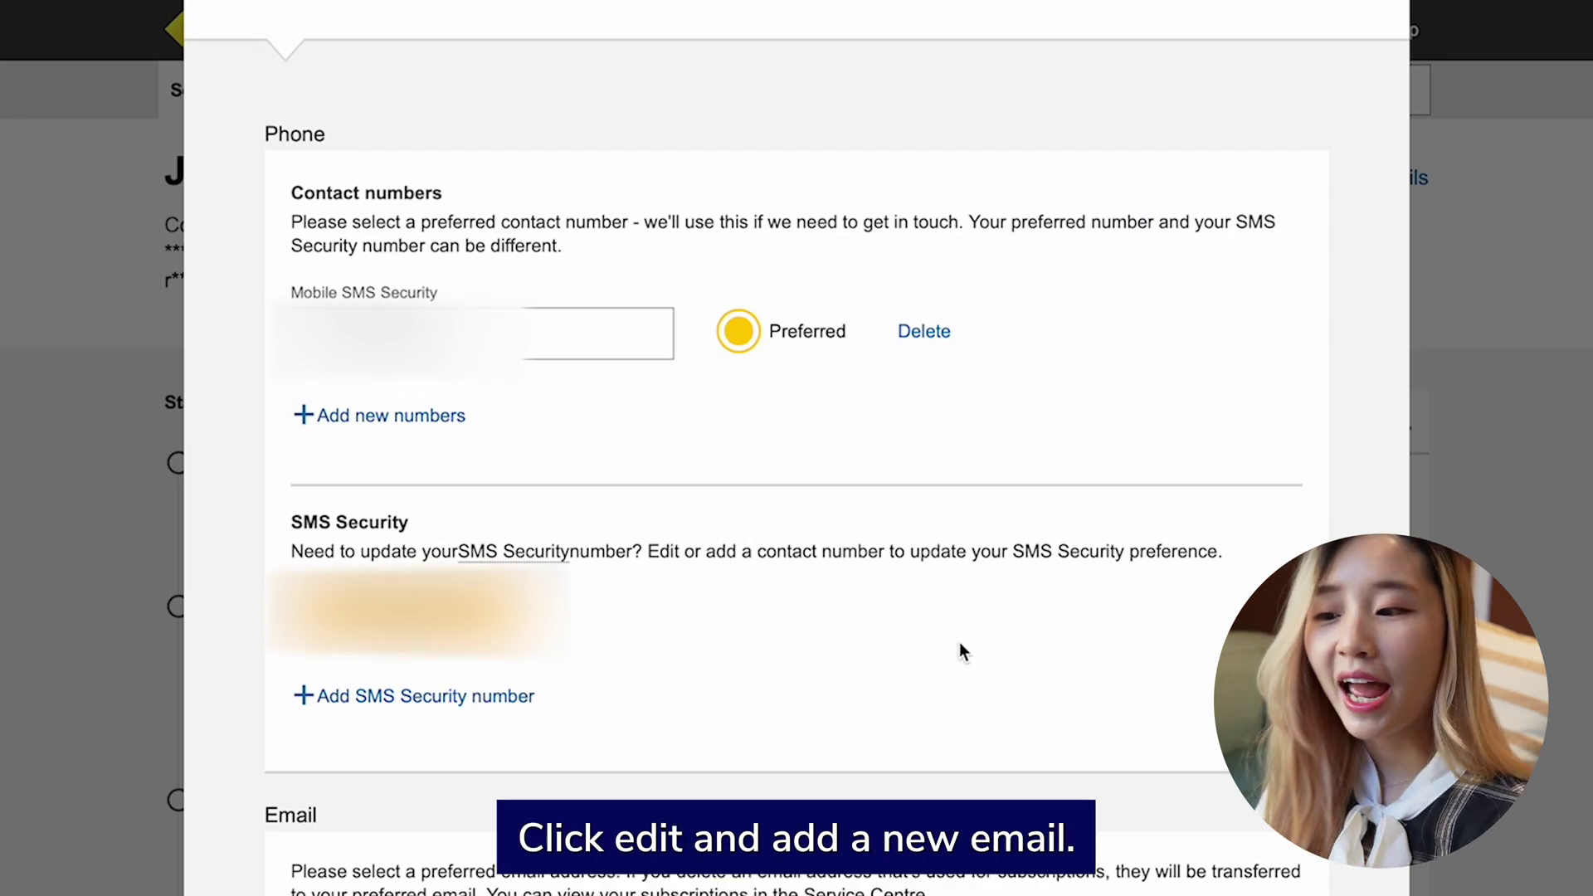
Step: Add the pasted Sharesight address as a preferred contact email and submit the update
scroll(960, 644, "down", 3)
scroll(796, 448, "down", 1)
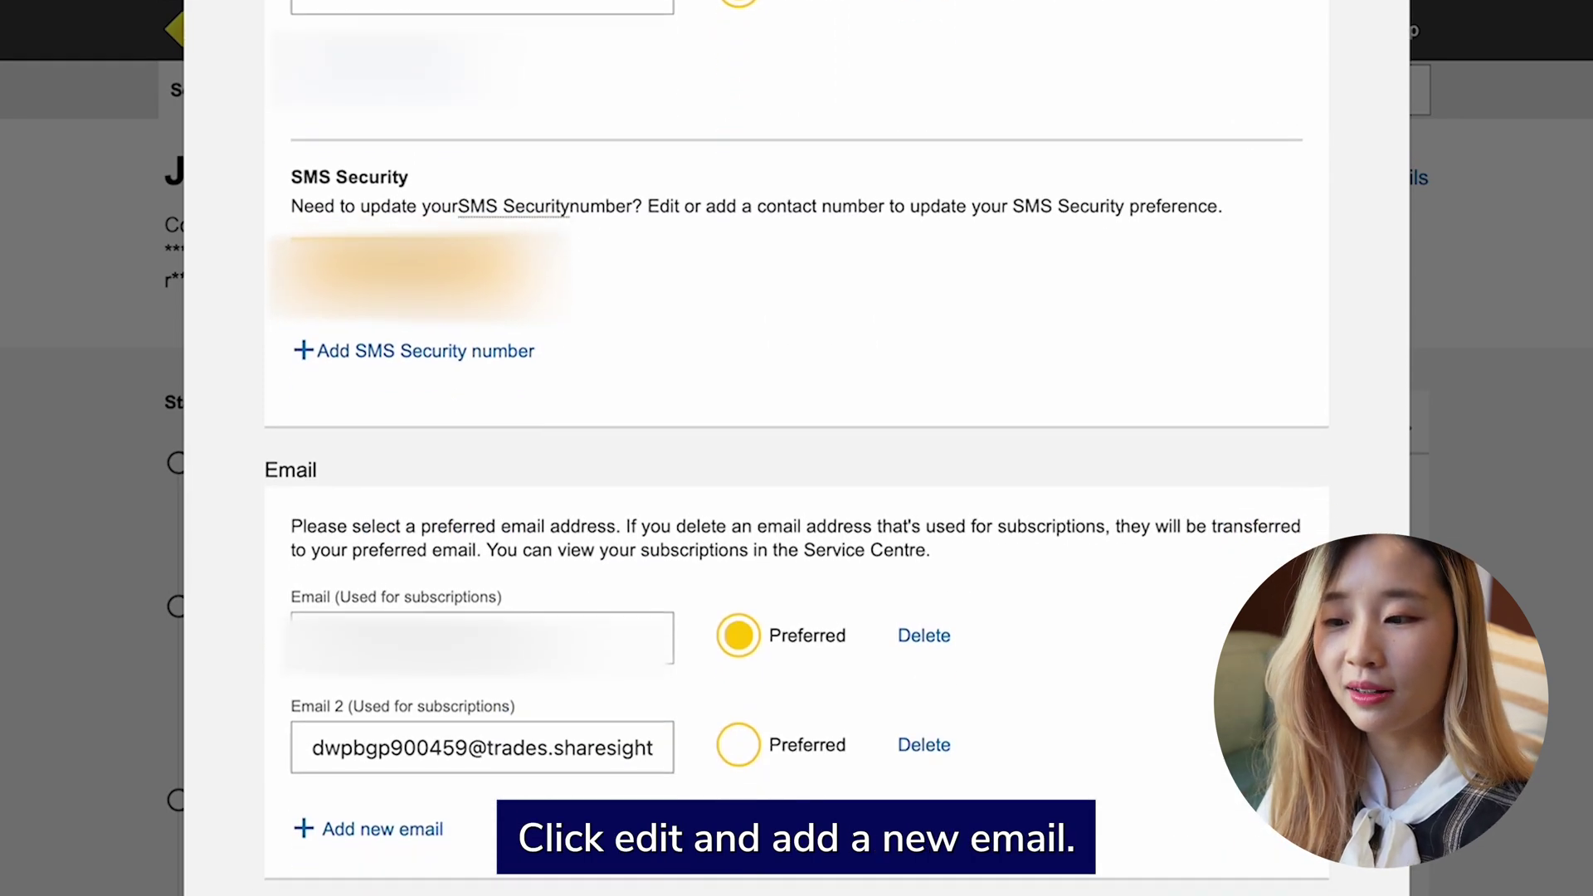
left_click(419, 826)
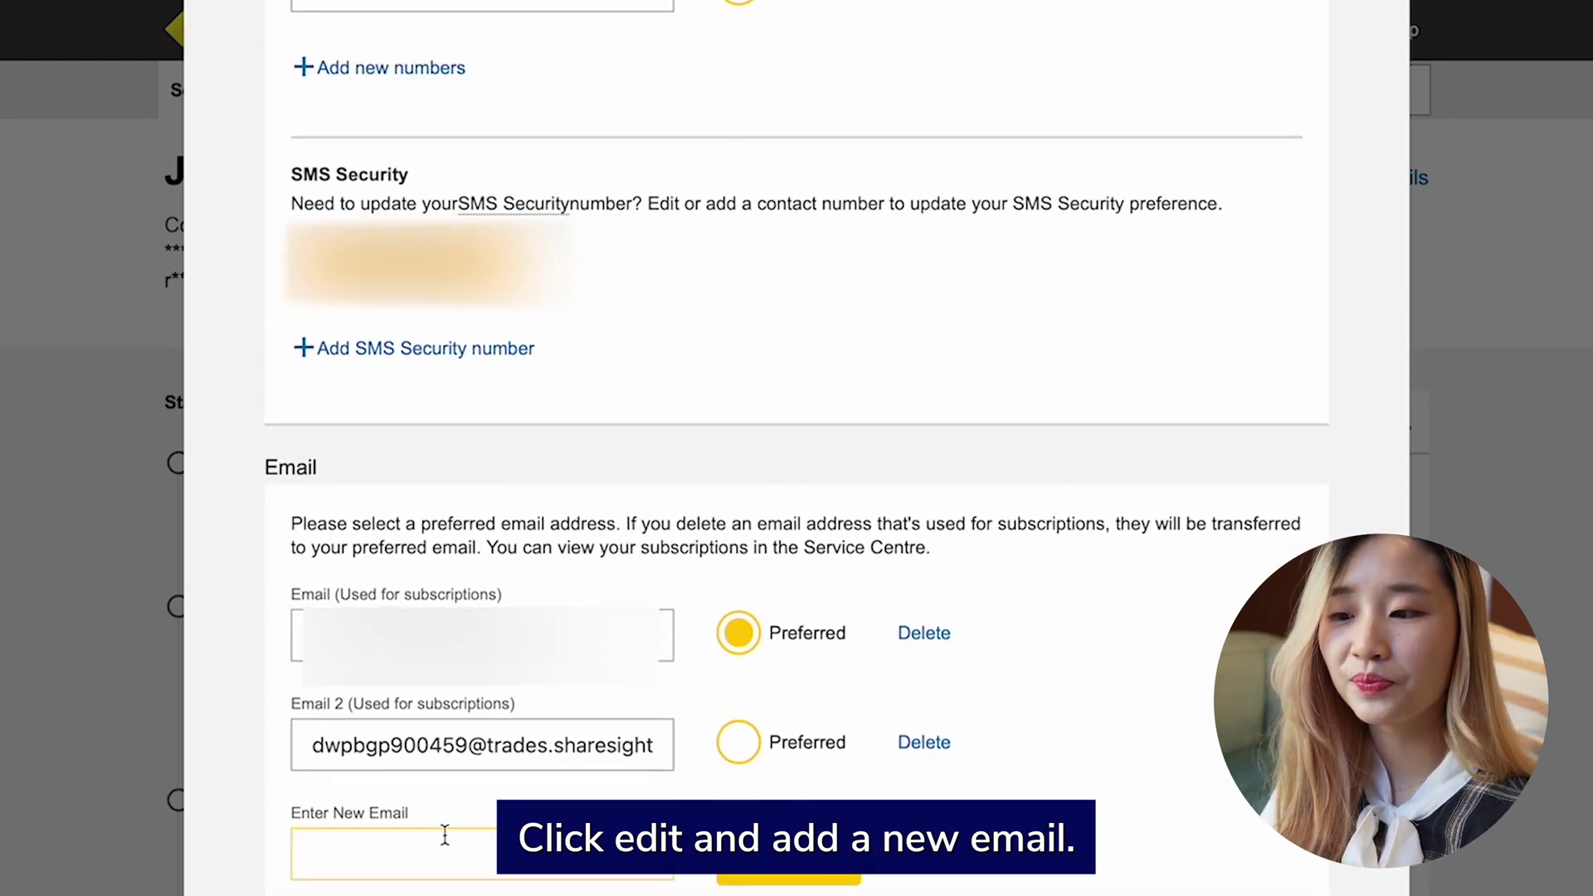
scroll(445, 834, "down", 1)
key("ctrl+v")
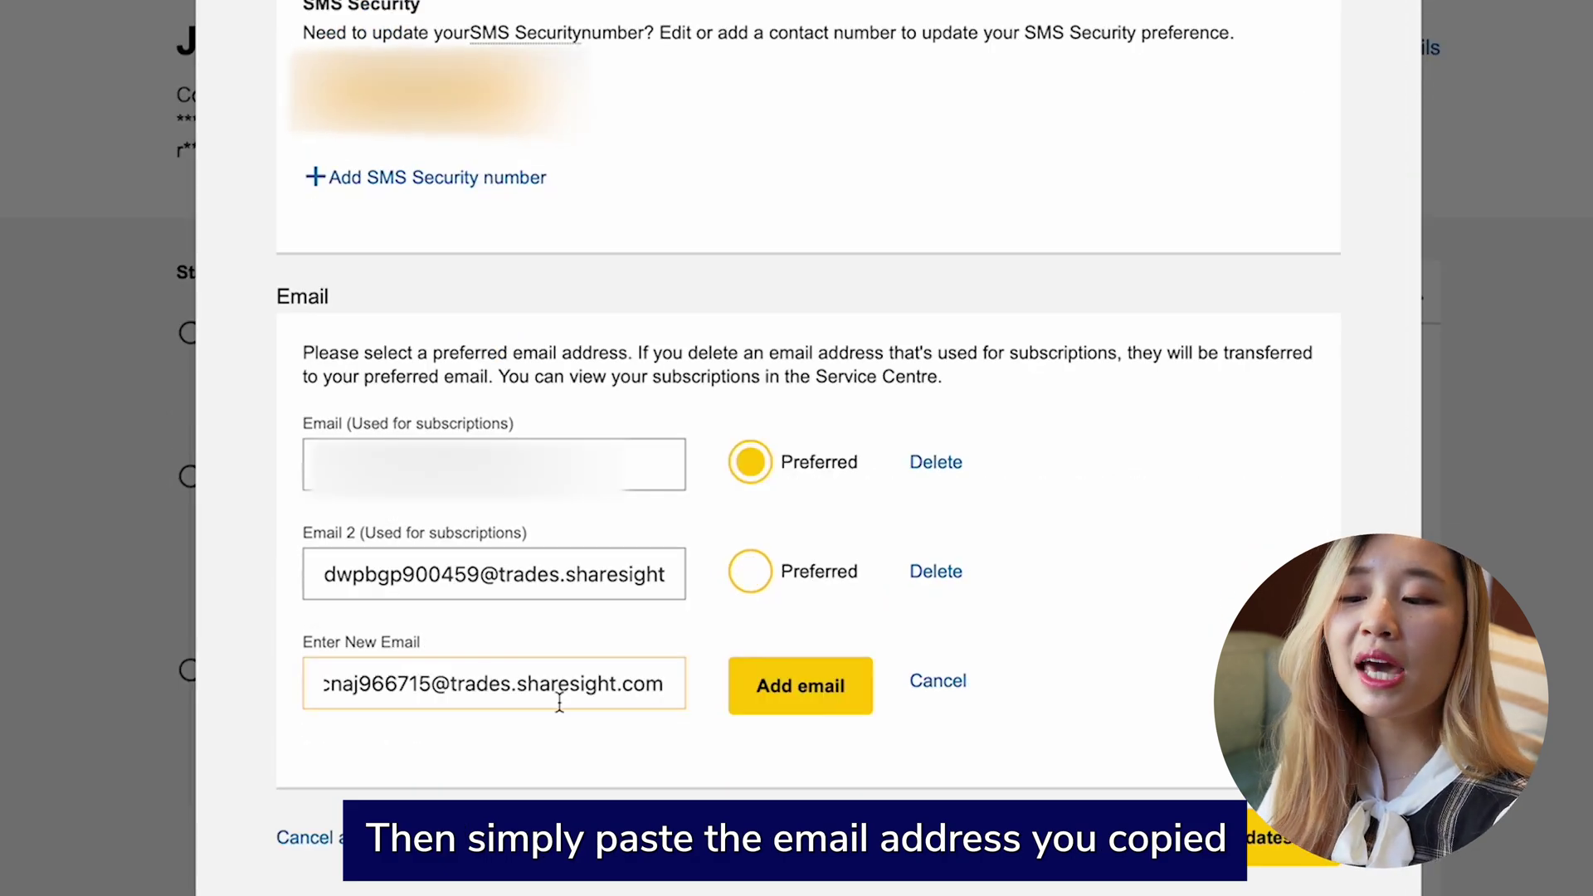
left_click(781, 697)
left_click(754, 682)
left_click(1216, 865)
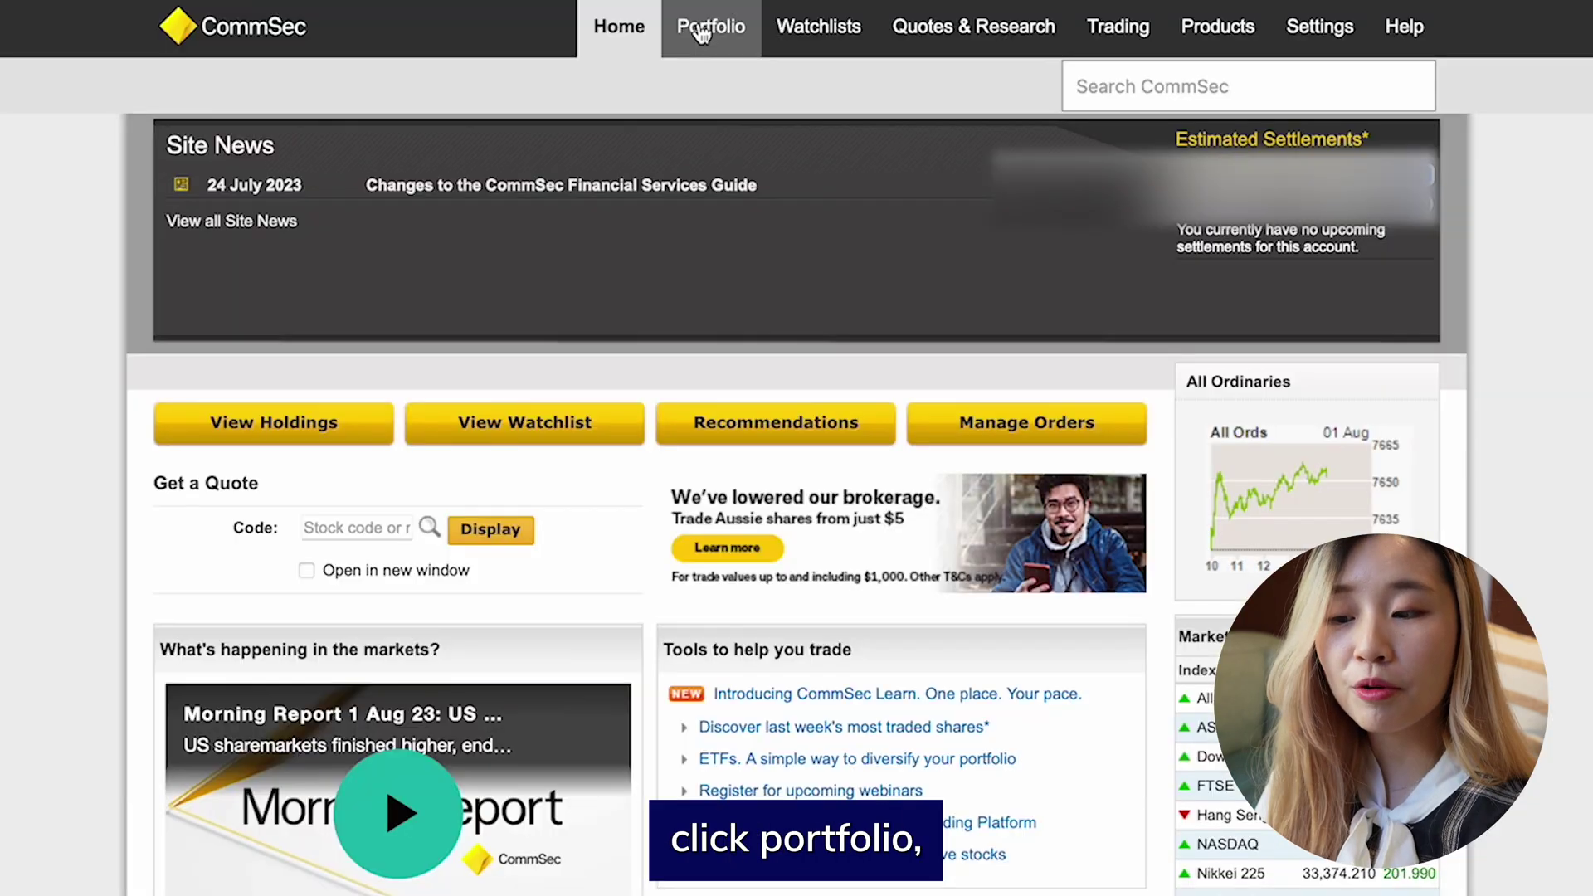
Step: Open the CommSec account details and make the trade confirmation preferences editable
left_click(703, 32)
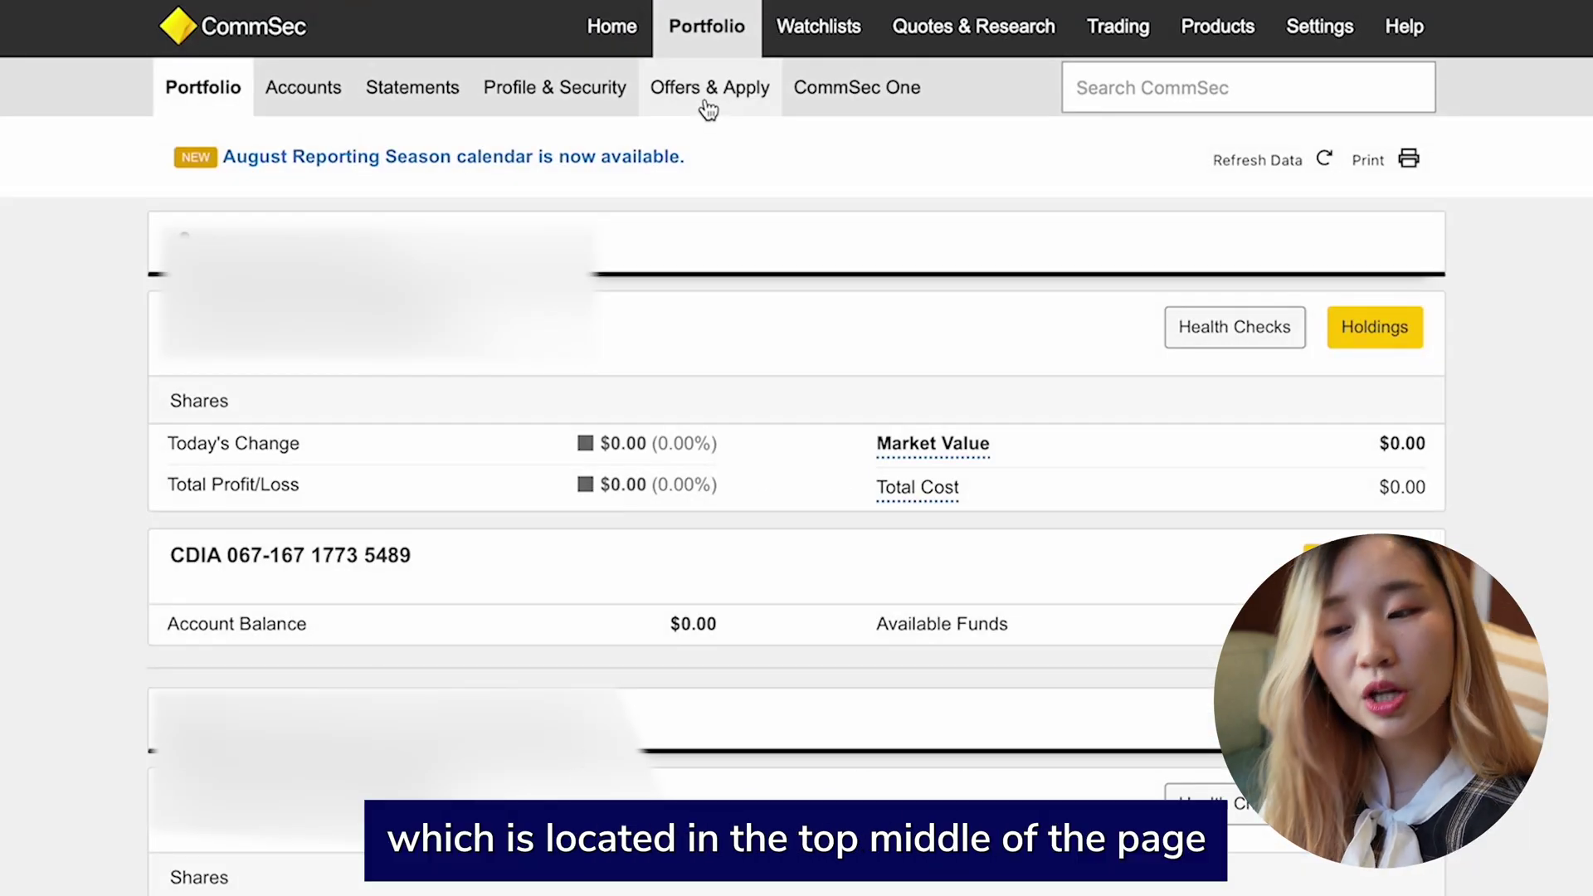
left_click(332, 101)
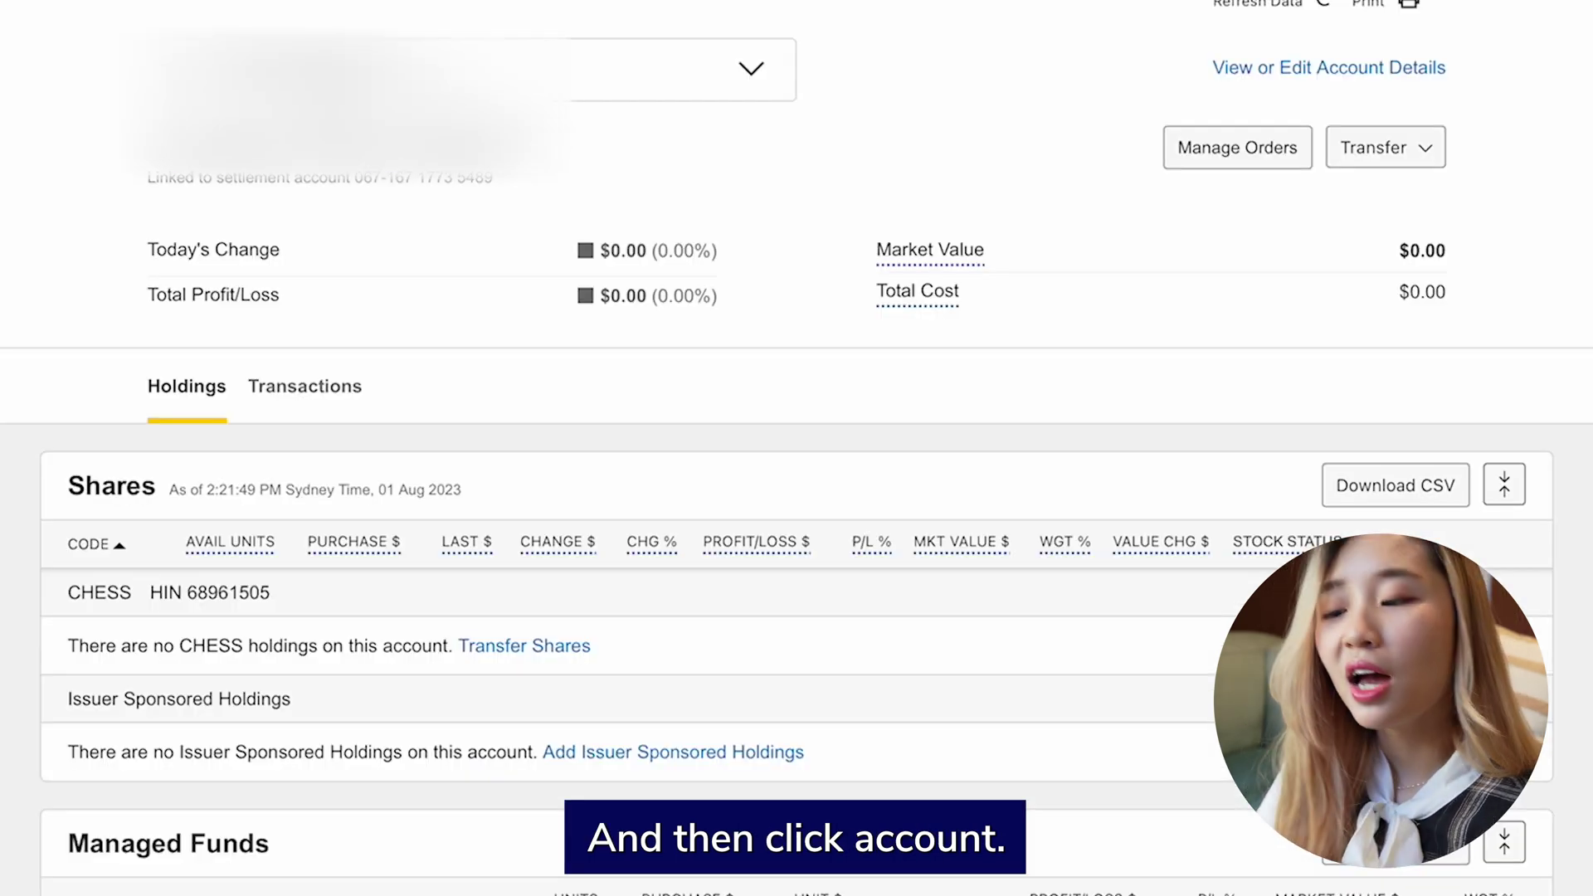
scroll(954, 182, "up", 2)
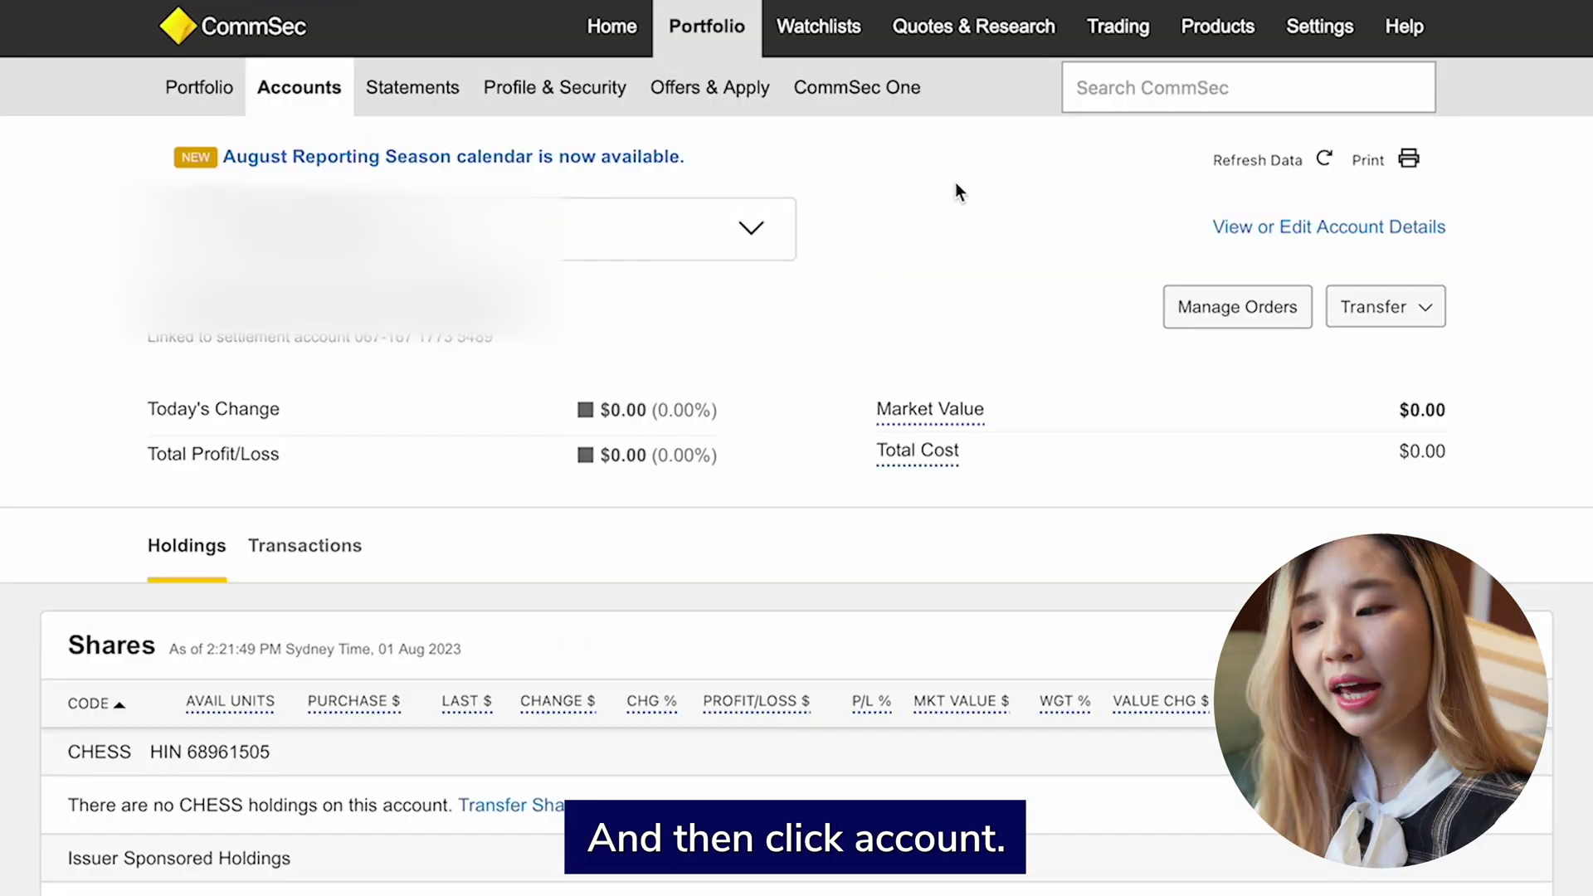
left_click(1294, 237)
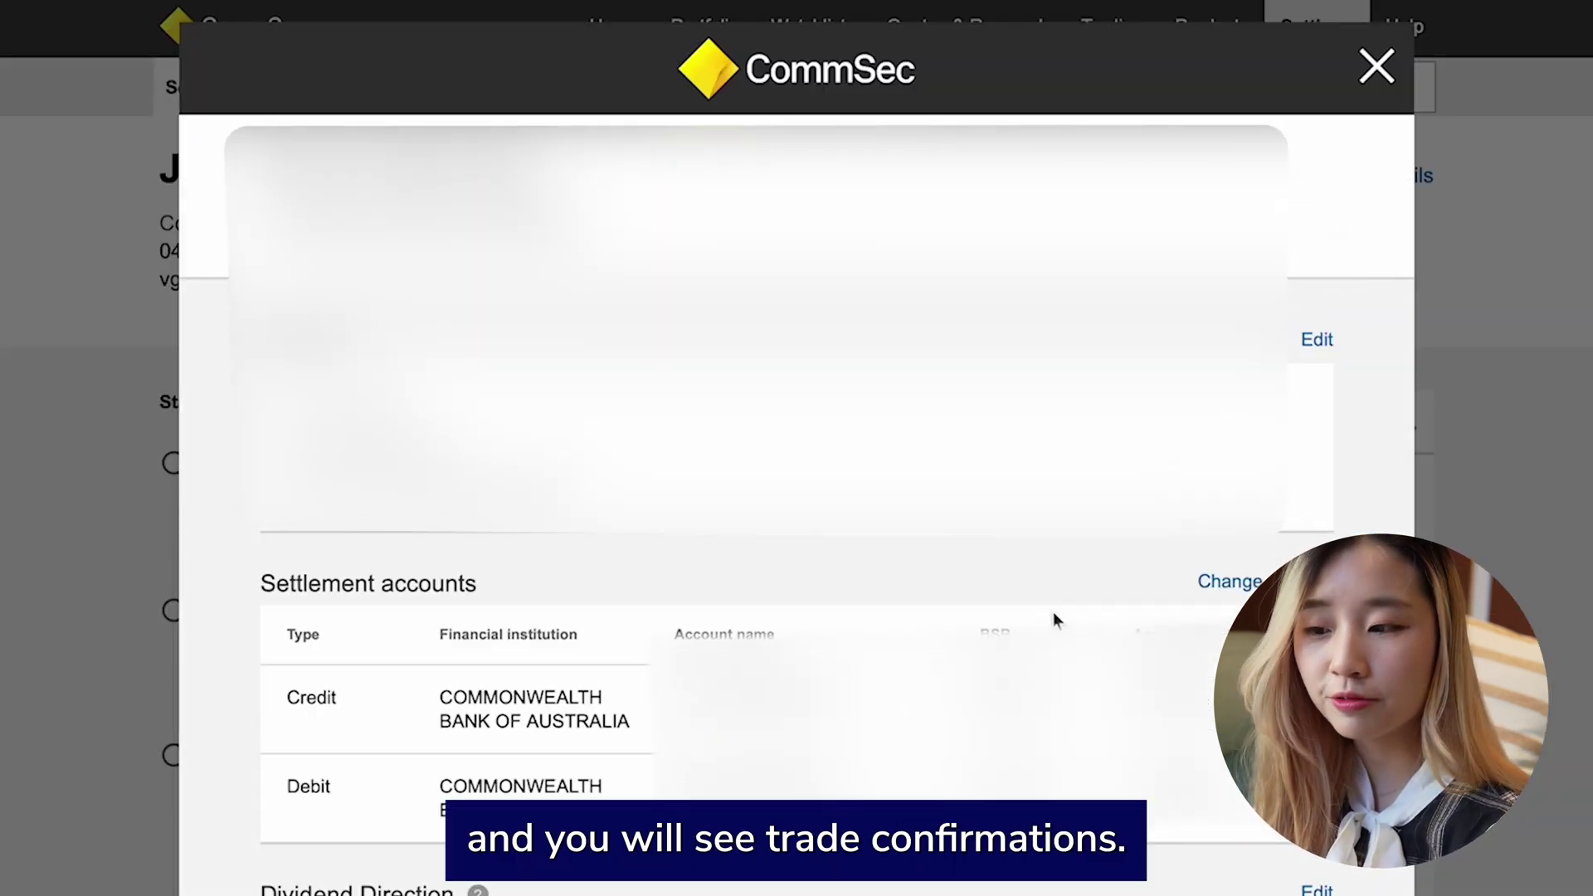
scroll(1056, 610, "down", 1)
scroll(1052, 611, "down", 7)
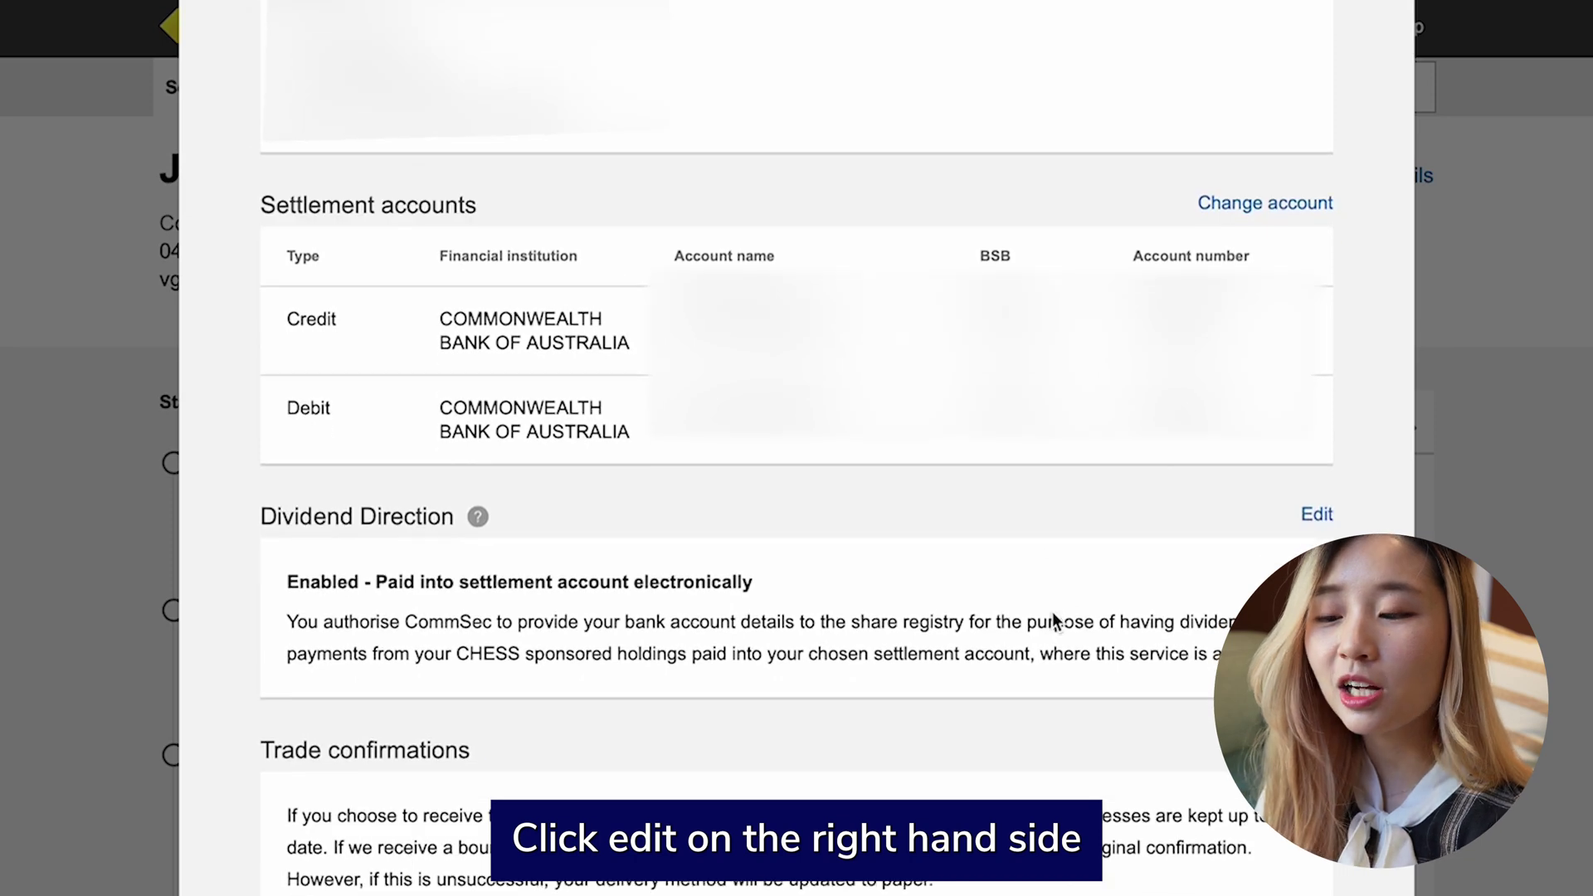
scroll(1052, 611, "down", 3)
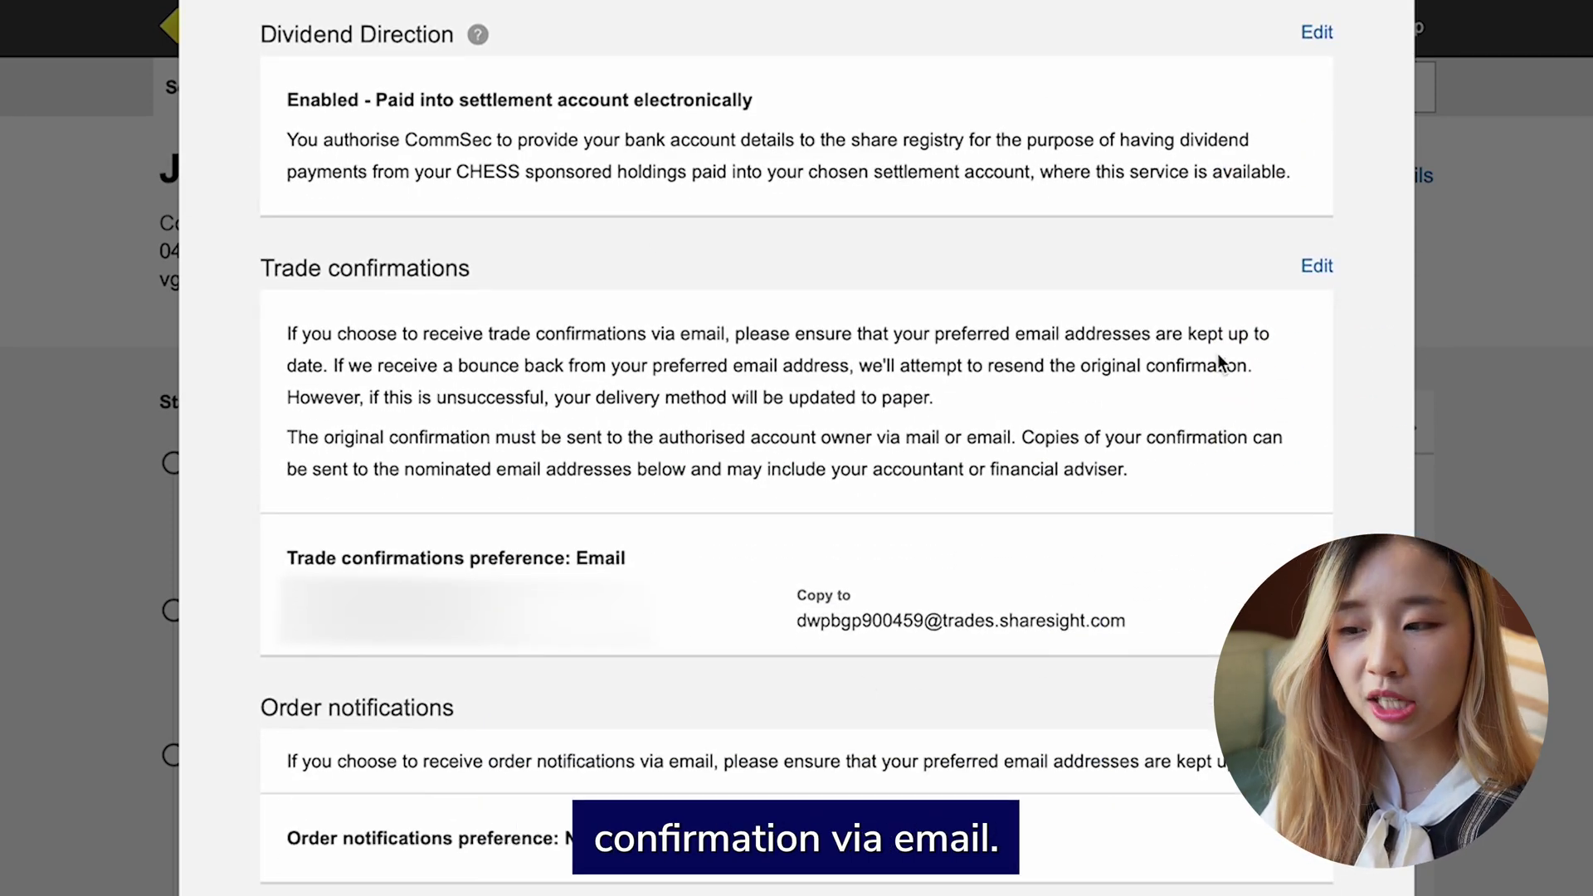
left_click(1317, 267)
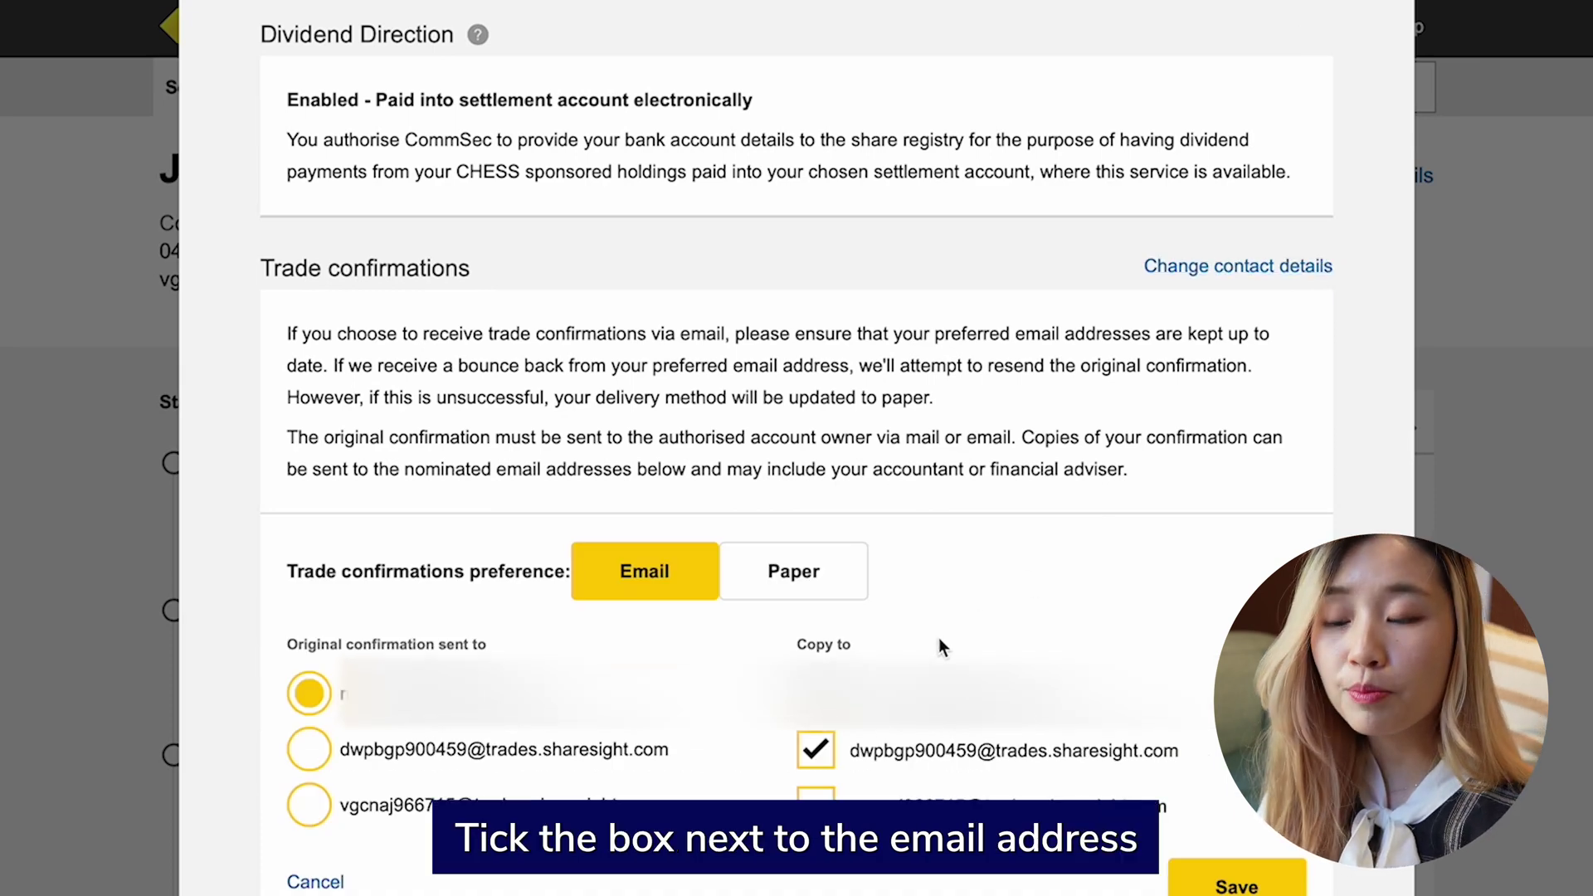
scroll(939, 638, "down", 1)
scroll(943, 650, "down", 1)
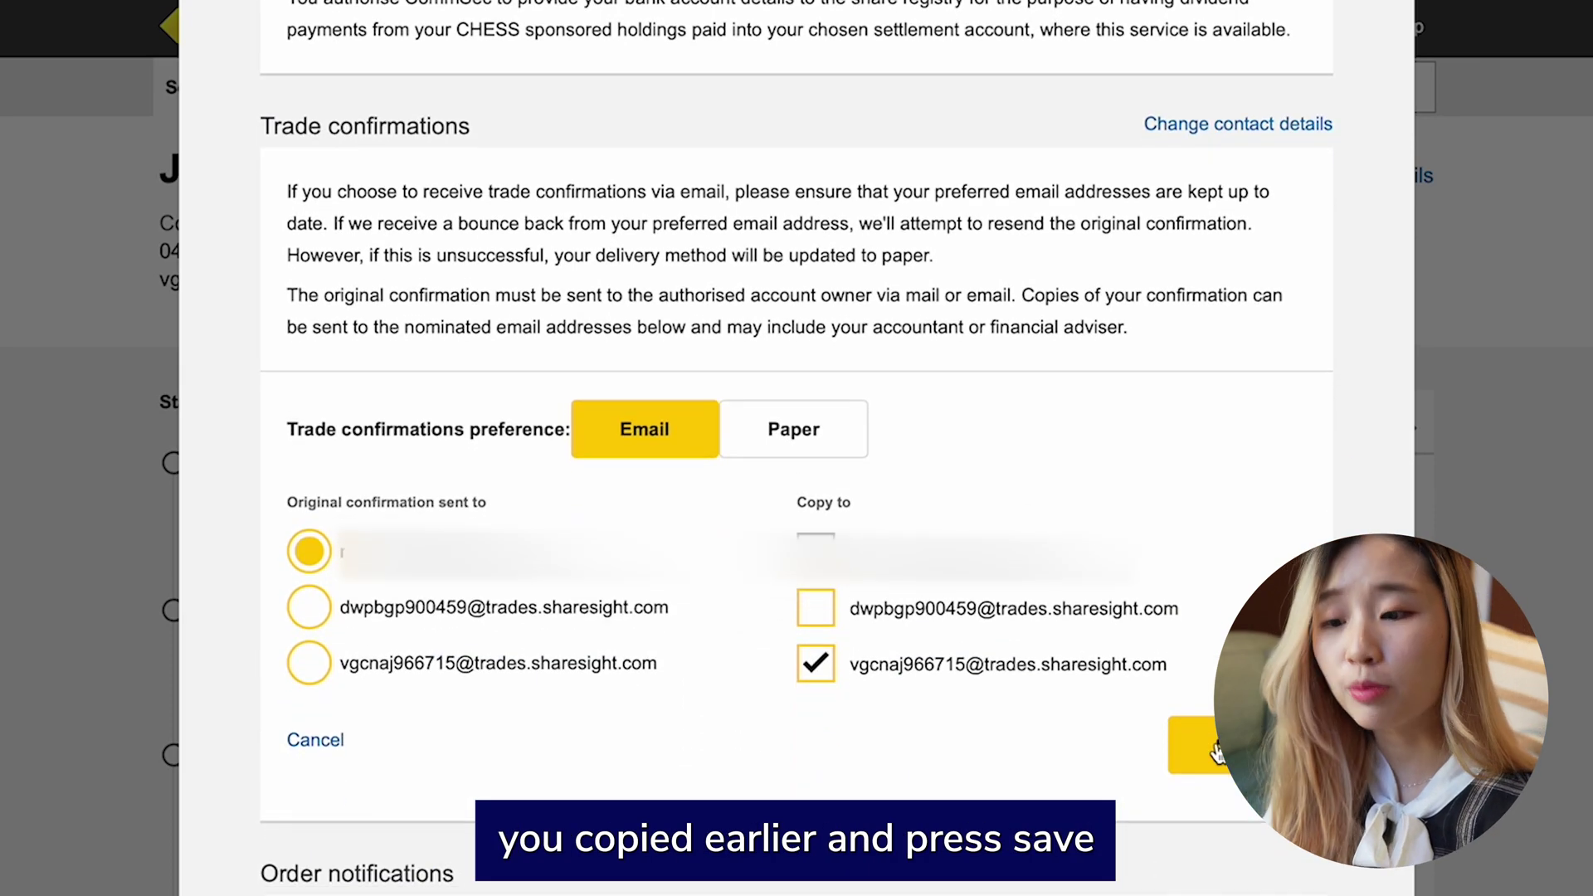